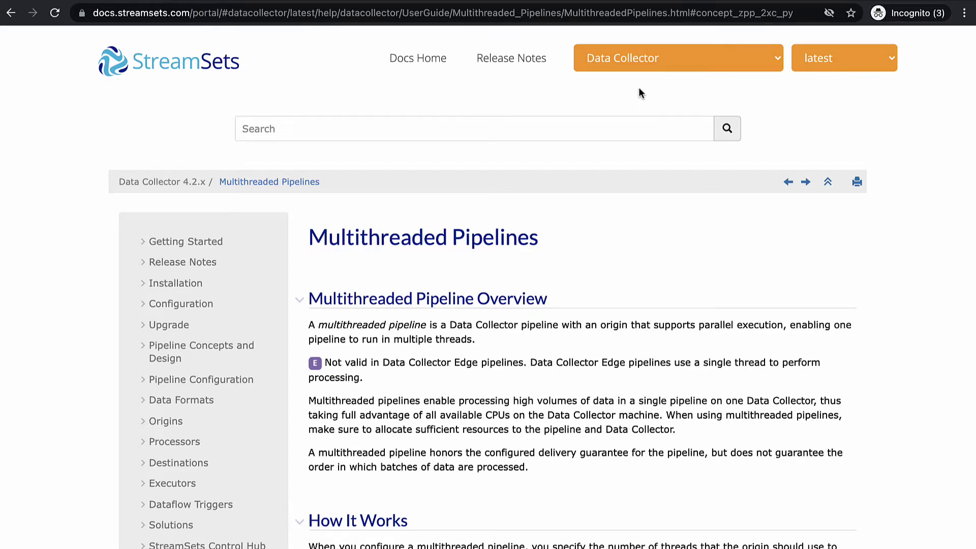
{"action": "scroll", "coordinate": [818, 349], "scroll_direction": "down", "scroll_amount": 5}
{"action": "scroll", "coordinate": [817, 348], "scroll_direction": "down", "scroll_amount": 5}
{"action": "scroll", "coordinate": [818, 349], "scroll_direction": "down", "scroll_amount": 5}
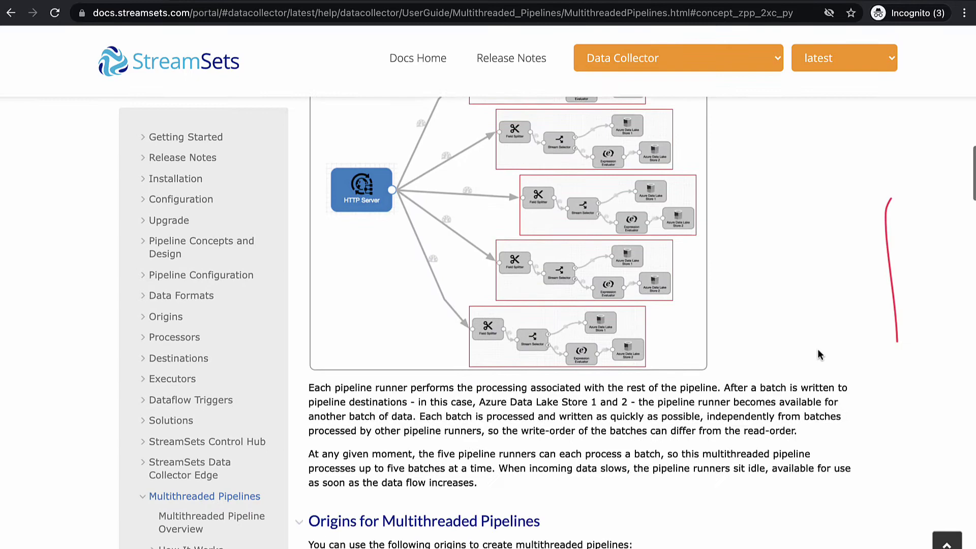
{"action": "scroll", "coordinate": [817, 348], "scroll_direction": "down", "scroll_amount": 4}
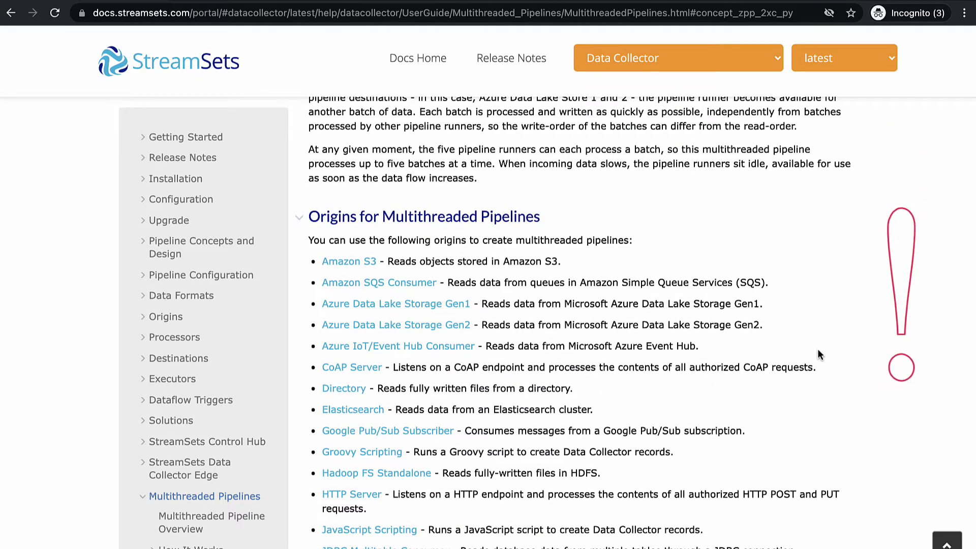
{"action": "scroll", "coordinate": [818, 348], "scroll_direction": "down", "scroll_amount": 1}
{"action": "scroll", "coordinate": [817, 349], "scroll_direction": "down", "scroll_amount": 1}
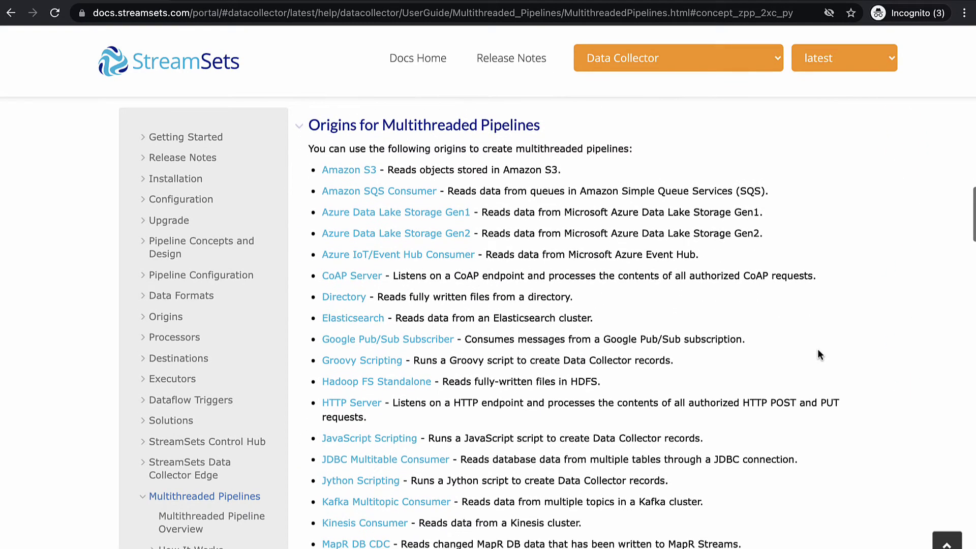
{"action": "scroll", "coordinate": [817, 348], "scroll_direction": "down", "scroll_amount": 1}
{"action": "scroll", "coordinate": [819, 349], "scroll_direction": "down", "scroll_amount": 1}
{"action": "scroll", "coordinate": [817, 348], "scroll_direction": "down", "scroll_amount": 1}
{"action": "scroll", "coordinate": [818, 349], "scroll_direction": "down", "scroll_amount": 1}
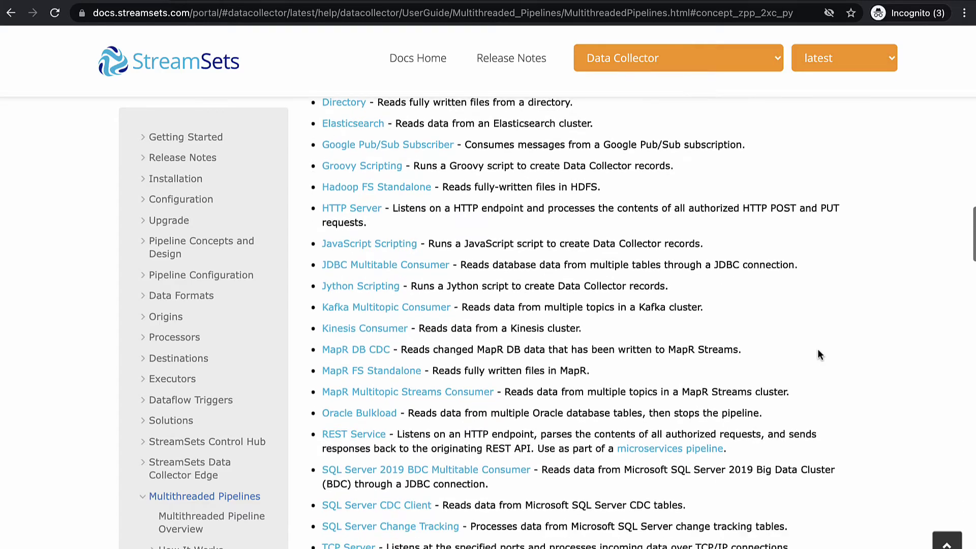
{"action": "scroll", "coordinate": [818, 349], "scroll_direction": "down", "scroll_amount": 2}
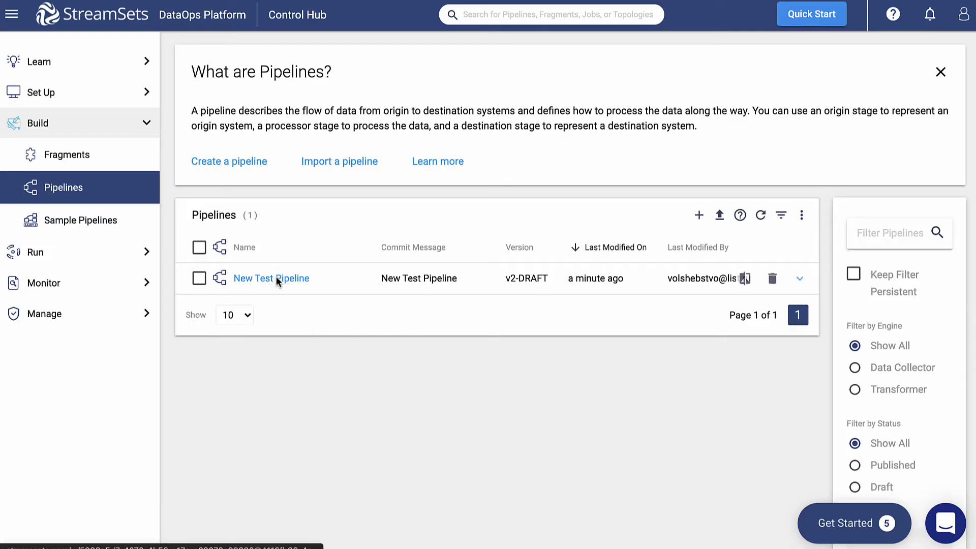
In New Test Pipeline, check the Zomato data origin's 2 threads and its output schema fields
{"action": "left_click", "coordinate": [276, 278]}
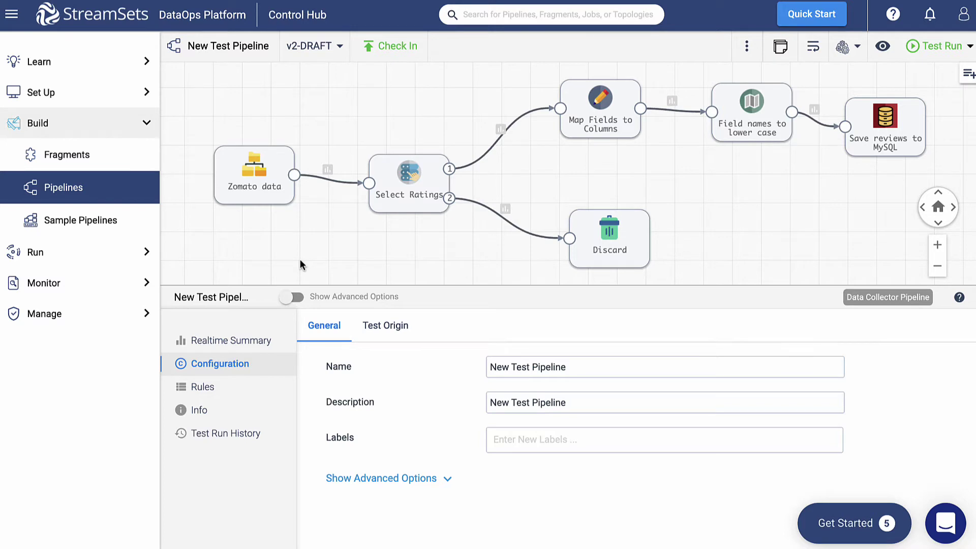
{"action": "left_click", "coordinate": [273, 169]}
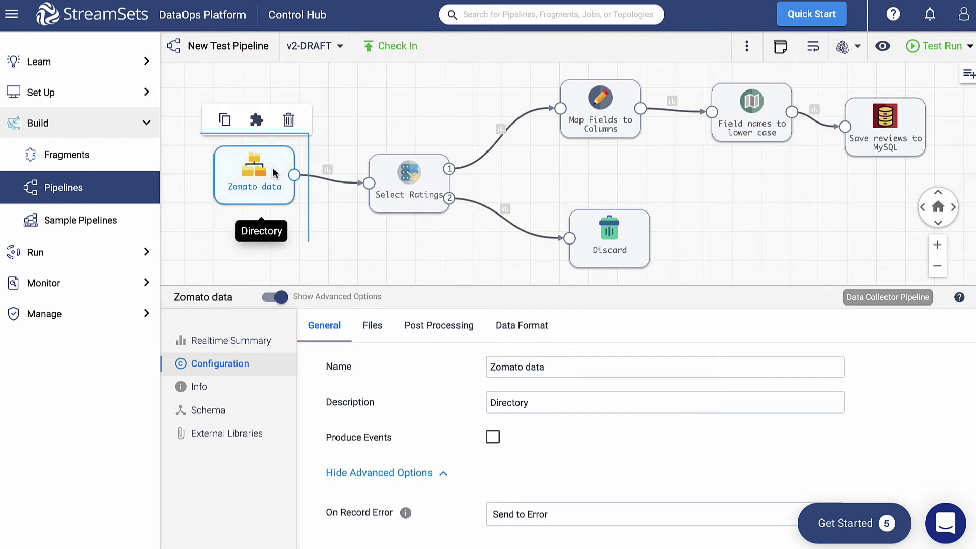
{"action": "left_click", "coordinate": [373, 326]}
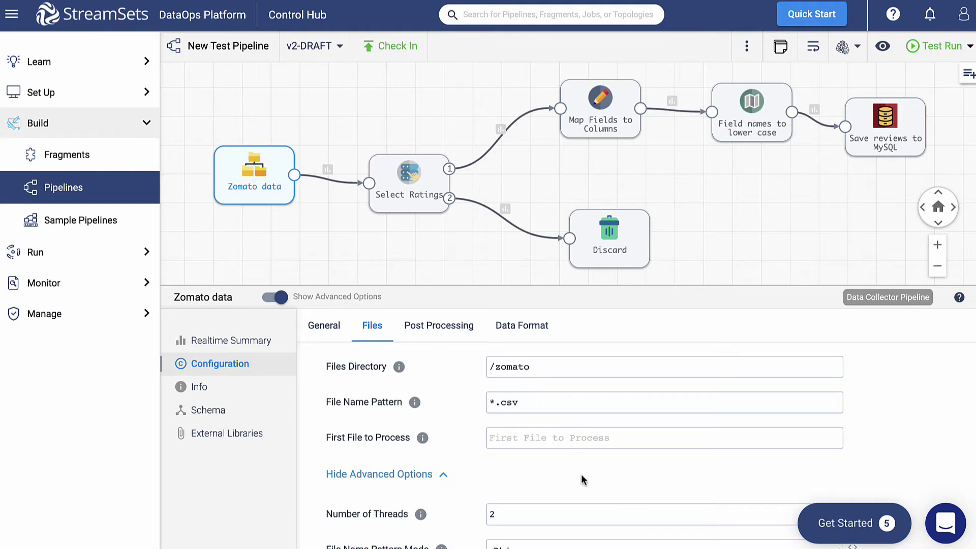
{"action": "scroll", "coordinate": [581, 474], "scroll_direction": "down", "scroll_amount": 2}
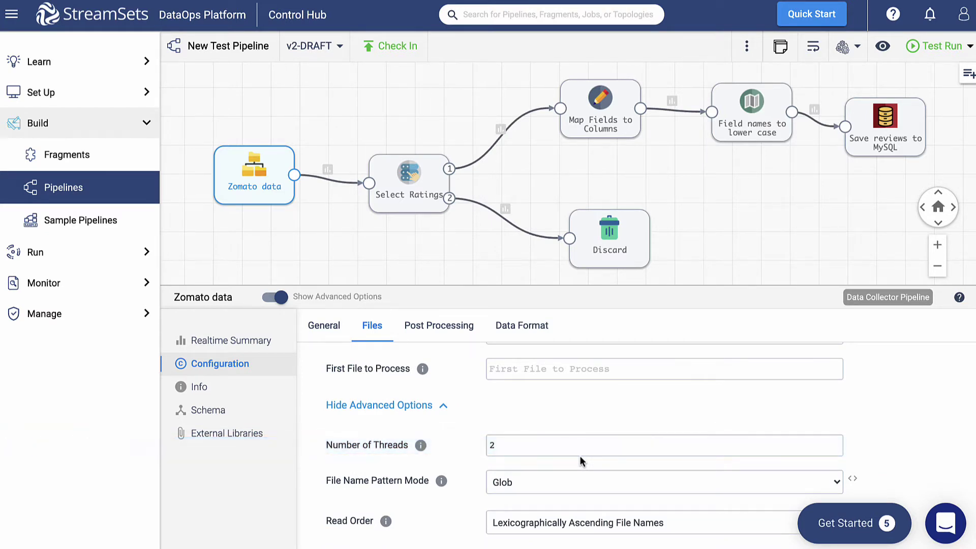
{"action": "left_click", "coordinate": [609, 256]}
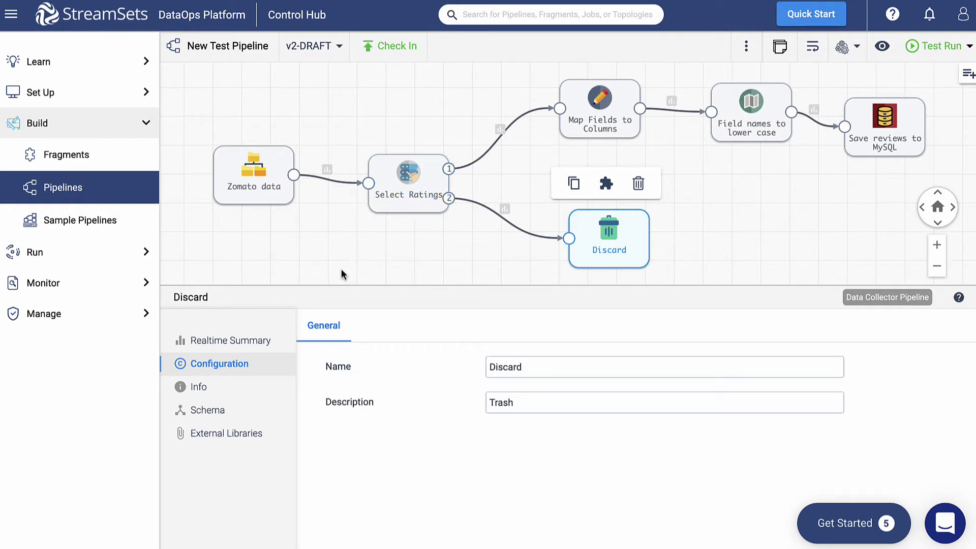
{"action": "left_click", "coordinate": [254, 177]}
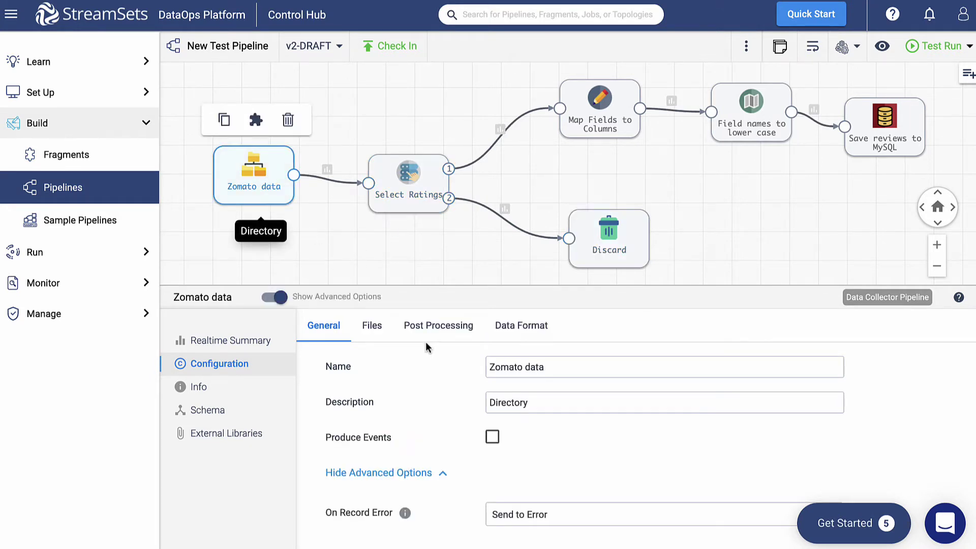
{"action": "left_click", "coordinate": [208, 410]}
{"action": "scroll", "coordinate": [894, 442], "scroll_direction": "down", "scroll_amount": 2}
{"action": "scroll", "coordinate": [893, 441], "scroll_direction": "down", "scroll_amount": 3}
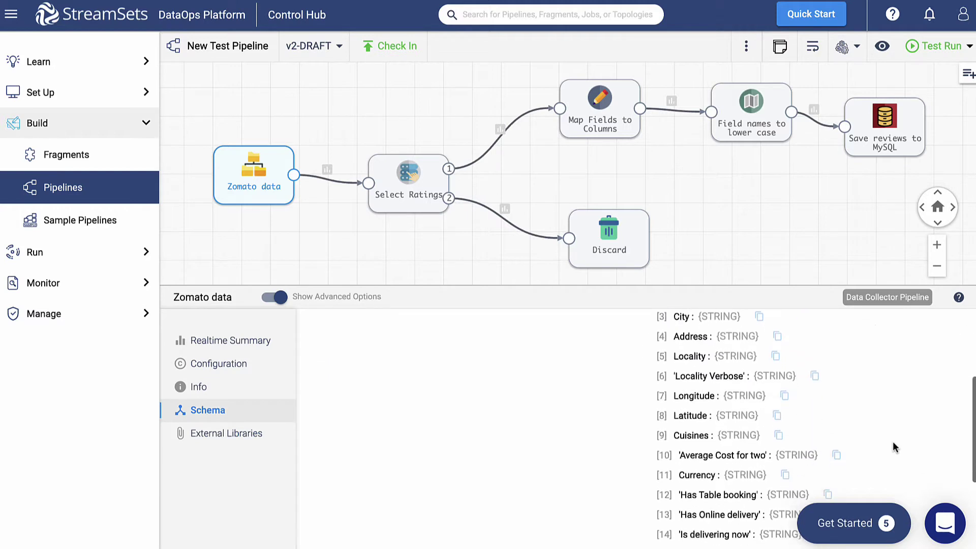
{"action": "scroll", "coordinate": [893, 442], "scroll_direction": "down", "scroll_amount": 3}
{"action": "scroll", "coordinate": [894, 442], "scroll_direction": "down", "scroll_amount": 2}
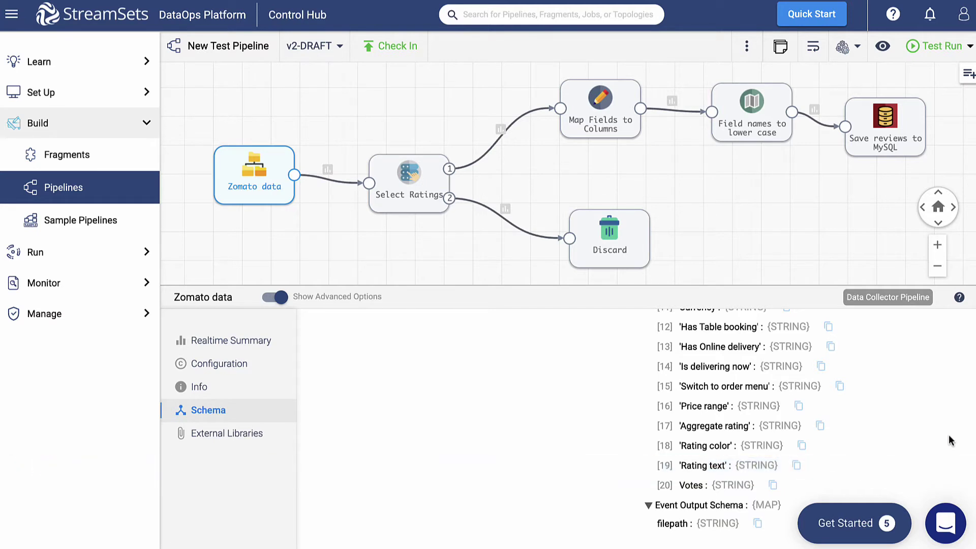
Review the Select Ratings stage's rating filter conditions and its input and output fields
{"action": "left_click", "coordinate": [438, 176]}
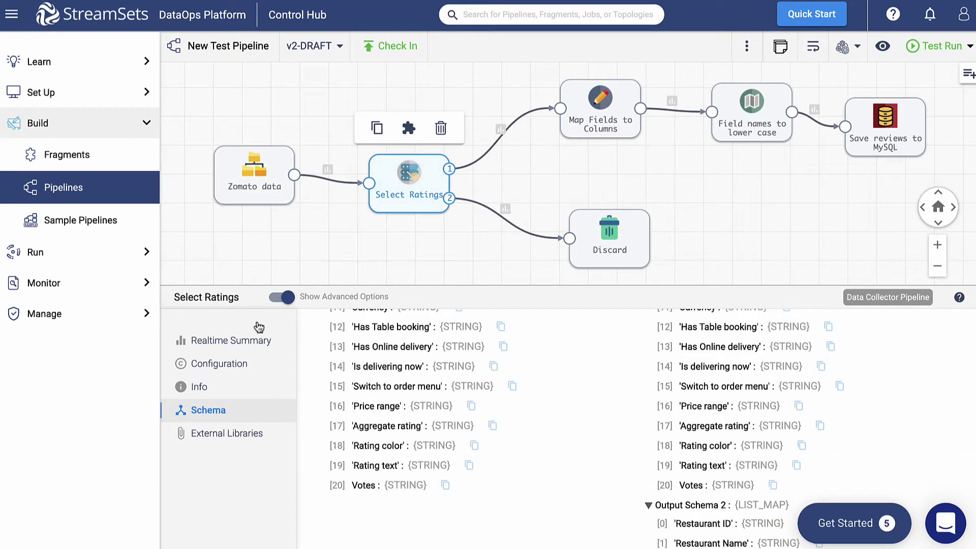
{"action": "left_click", "coordinate": [219, 365]}
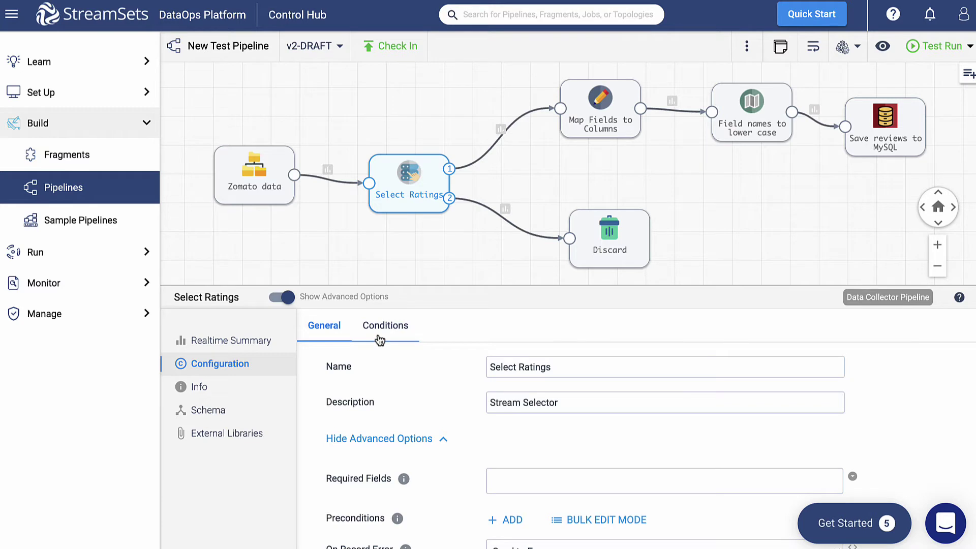
{"action": "left_click", "coordinate": [380, 336]}
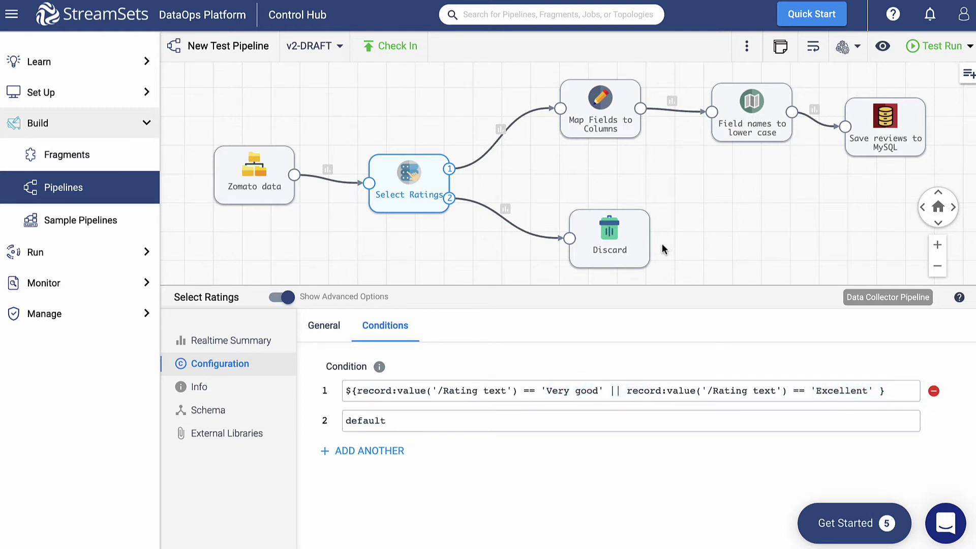
{"action": "left_click", "coordinate": [209, 410]}
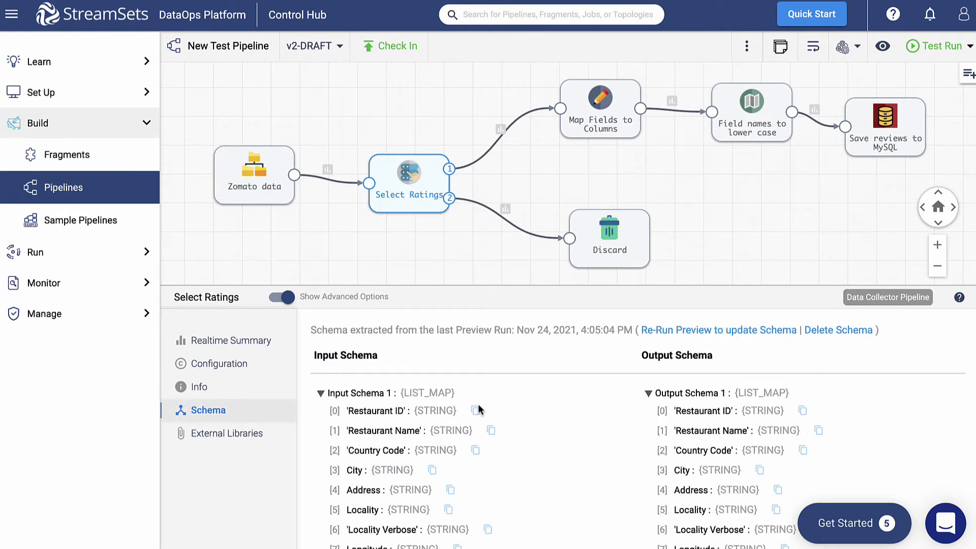
{"action": "scroll", "coordinate": [852, 457], "scroll_direction": "down", "scroll_amount": 2}
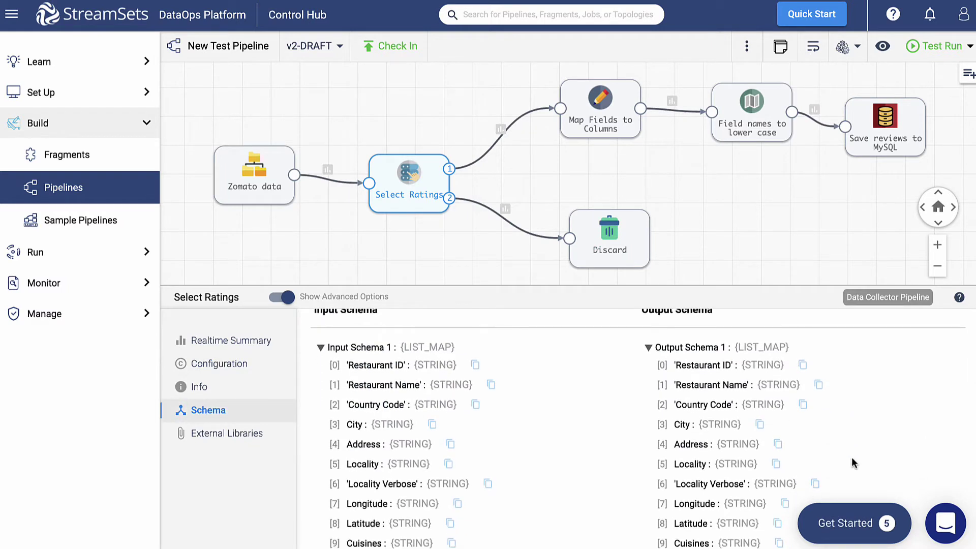
{"action": "scroll", "coordinate": [852, 457], "scroll_direction": "down", "scroll_amount": 2}
{"action": "scroll", "coordinate": [852, 457], "scroll_direction": "down", "scroll_amount": 2}
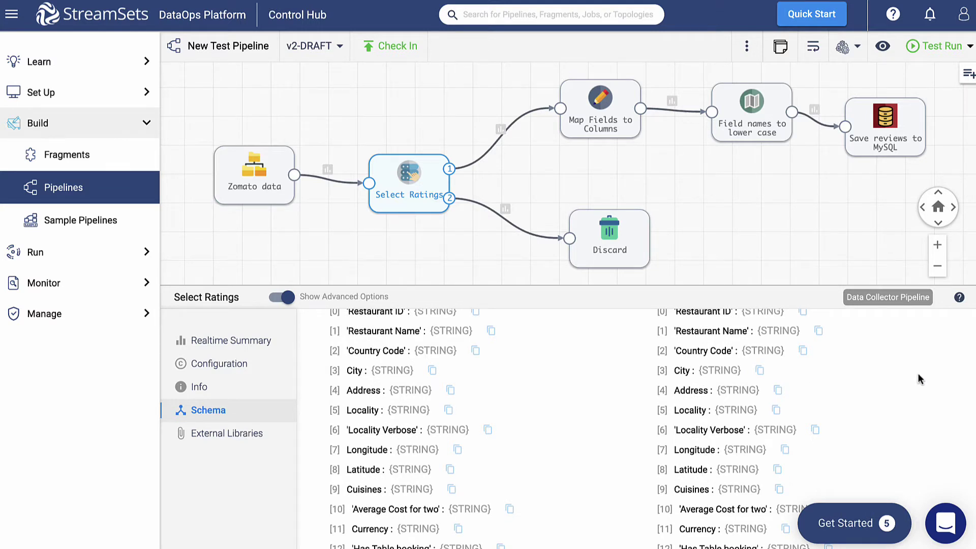
Inspect the Save reviews to MySQL destination's JDBC connection settings
{"action": "left_click", "coordinate": [897, 129]}
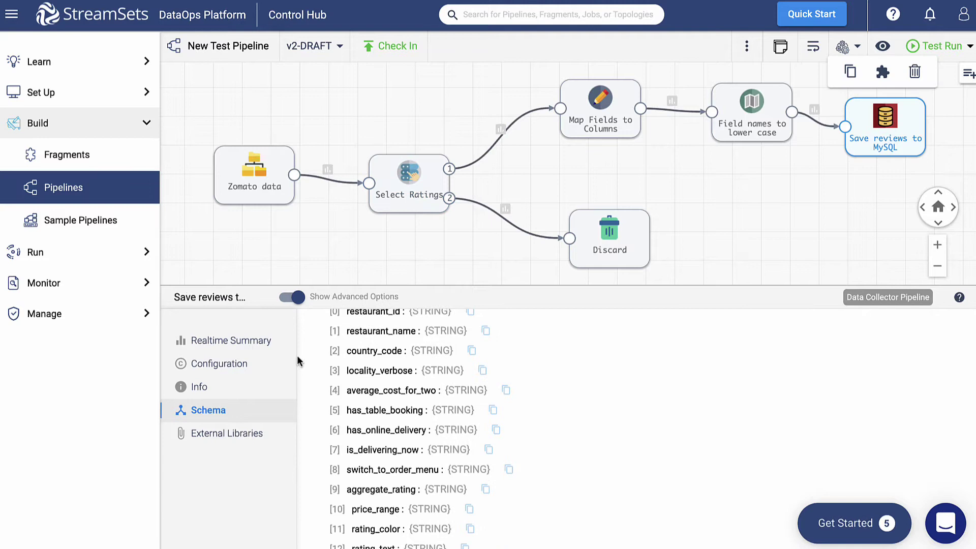
{"action": "left_click", "coordinate": [225, 365]}
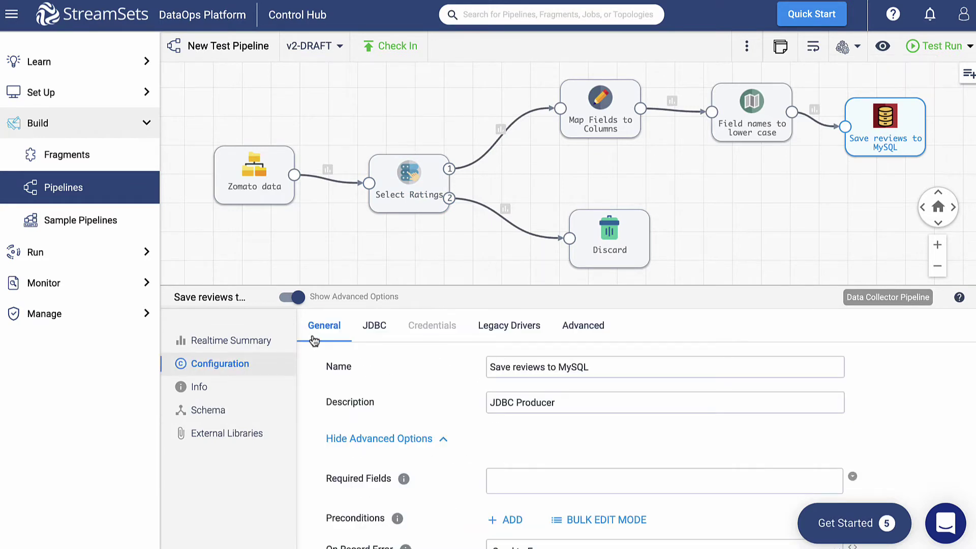
{"action": "left_click", "coordinate": [374, 328]}
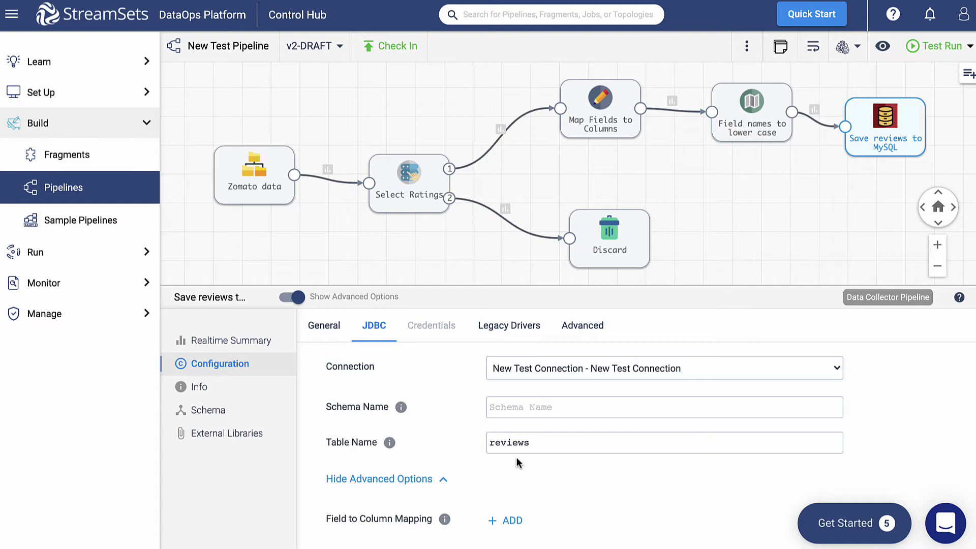
Inspect the Map Fields to Columns and Field names to lower case stages, then reselect Save reviews to MySQL
{"action": "left_click", "coordinate": [580, 126]}
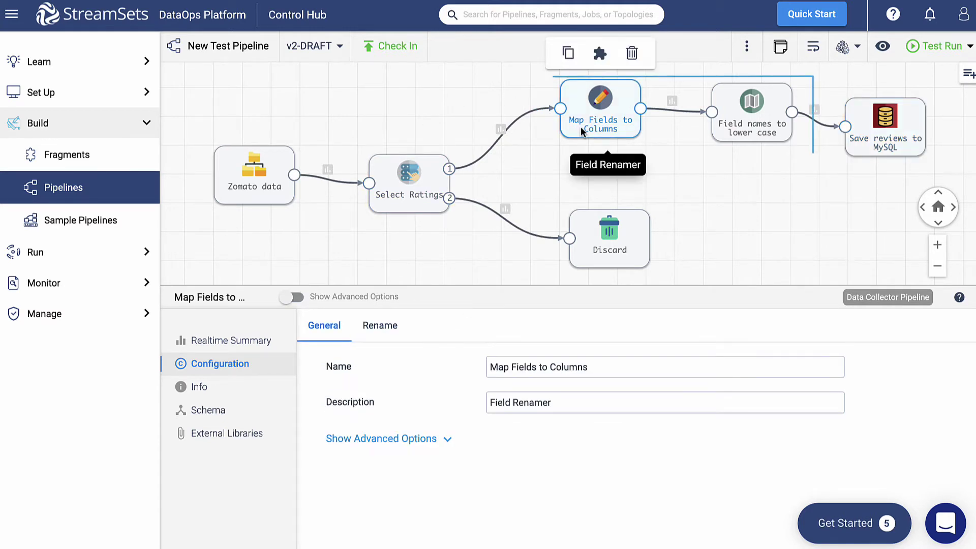
{"action": "left_click", "coordinate": [756, 124]}
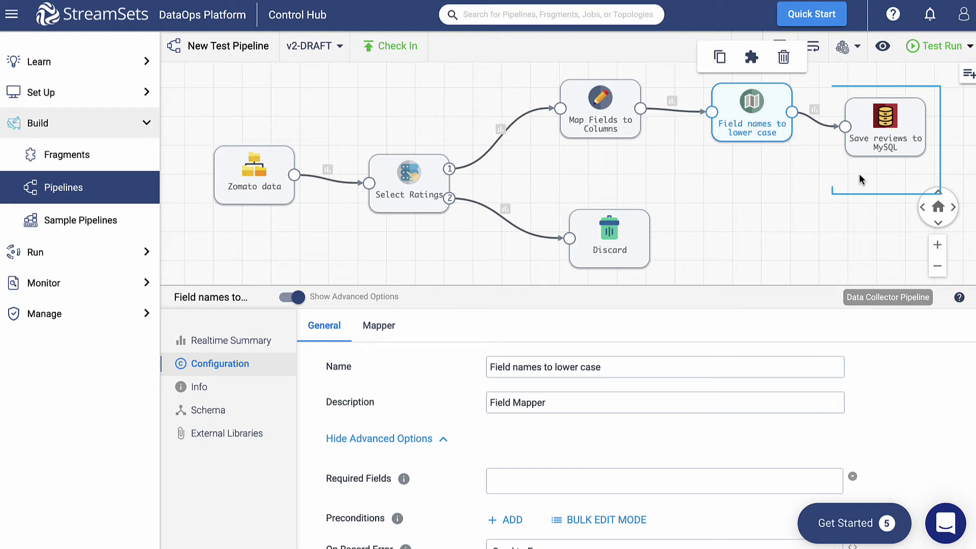
{"action": "left_click", "coordinate": [875, 135]}
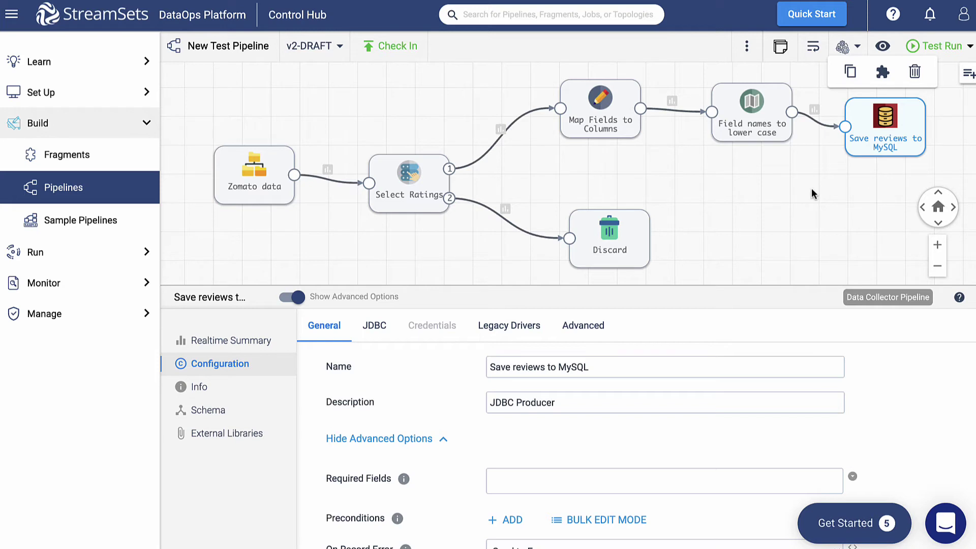
Keep New Test Connection as the destination's JDBC connection
{"action": "left_click", "coordinate": [375, 325]}
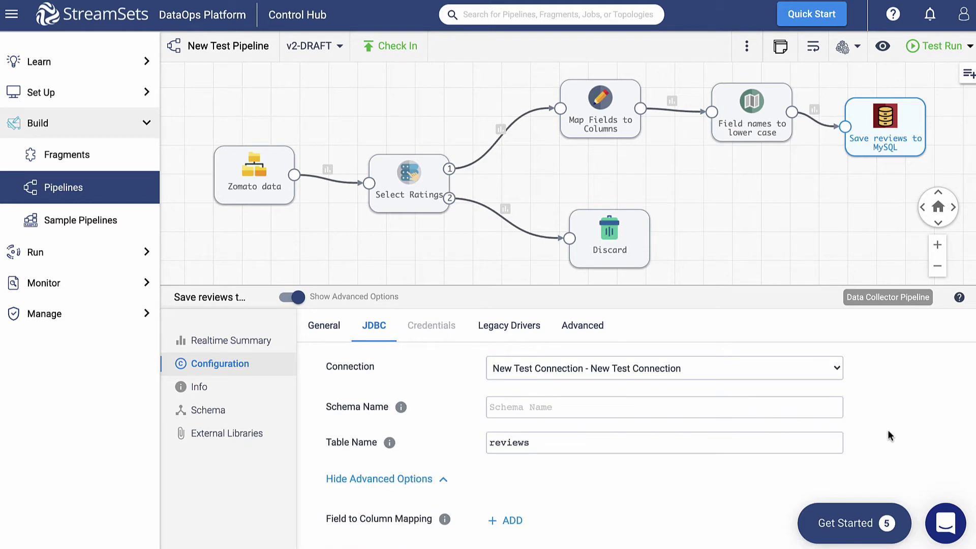
{"action": "left_click", "coordinate": [824, 368]}
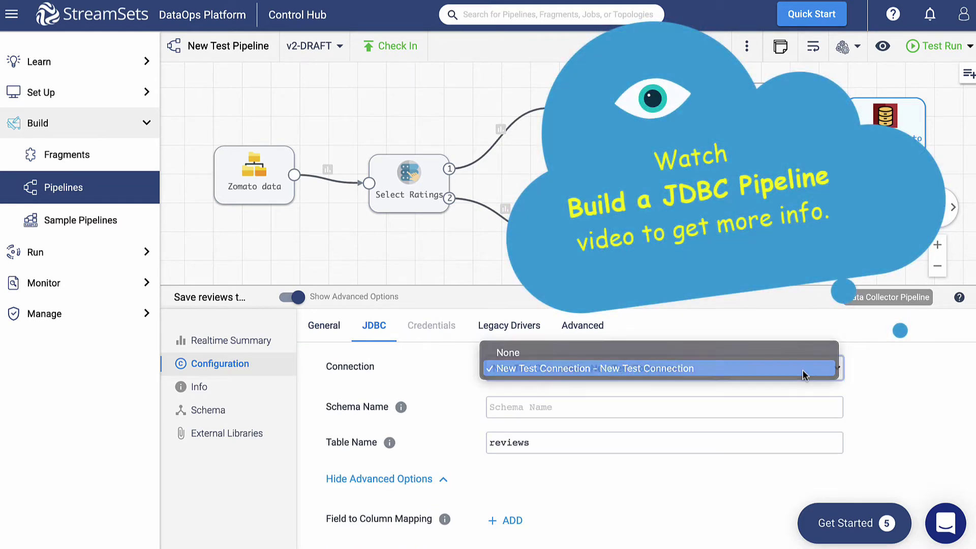
{"action": "left_click", "coordinate": [803, 370]}
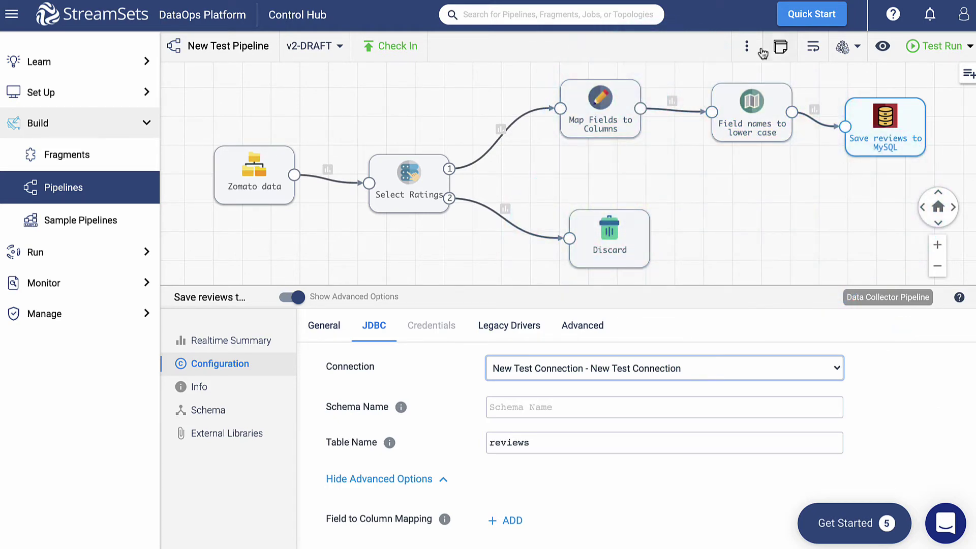
Validate the pipeline, start a Reset Origin & Start test run, then stop it
{"action": "left_click", "coordinate": [747, 46]}
{"action": "left_click", "coordinate": [755, 184]}
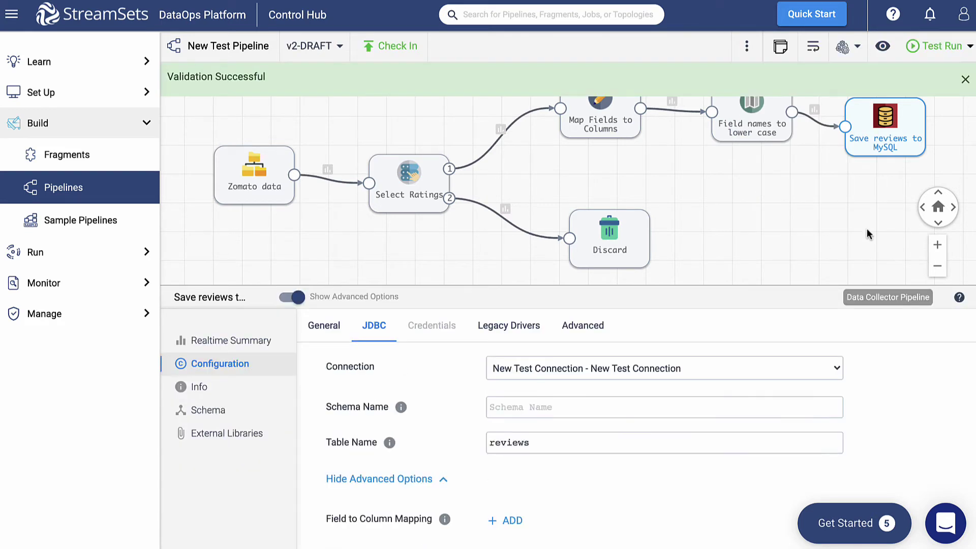
{"action": "left_click", "coordinate": [942, 46]}
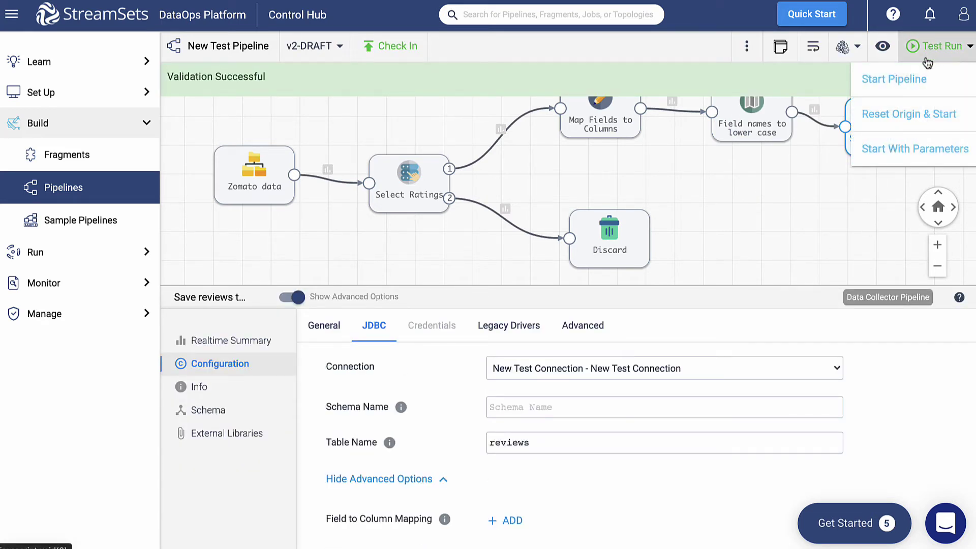
{"action": "left_click", "coordinate": [904, 115]}
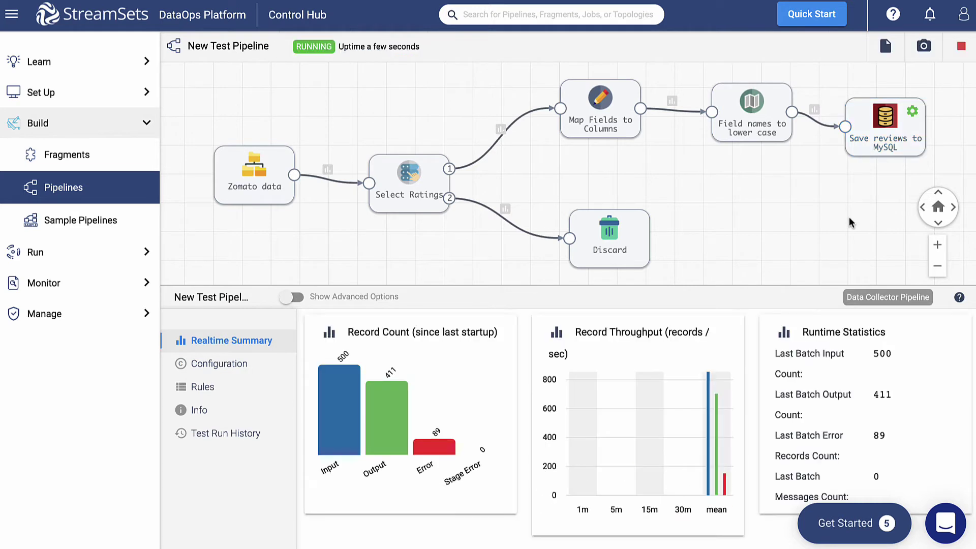
{"action": "scroll", "coordinate": [751, 386], "scroll_direction": "down", "scroll_amount": 5}
{"action": "scroll", "coordinate": [751, 387], "scroll_direction": "down", "scroll_amount": 3}
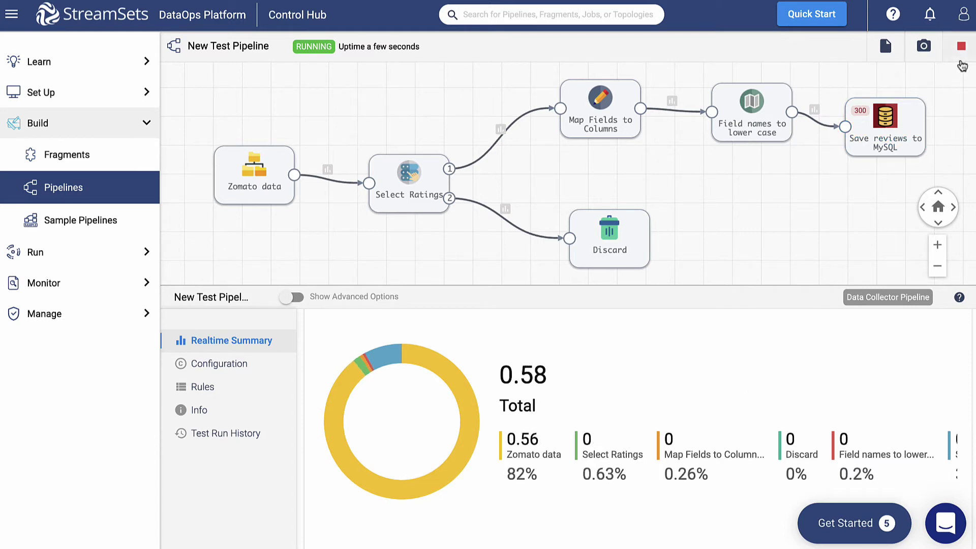
{"action": "left_click", "coordinate": [961, 47]}
{"action": "left_click", "coordinate": [527, 310]}
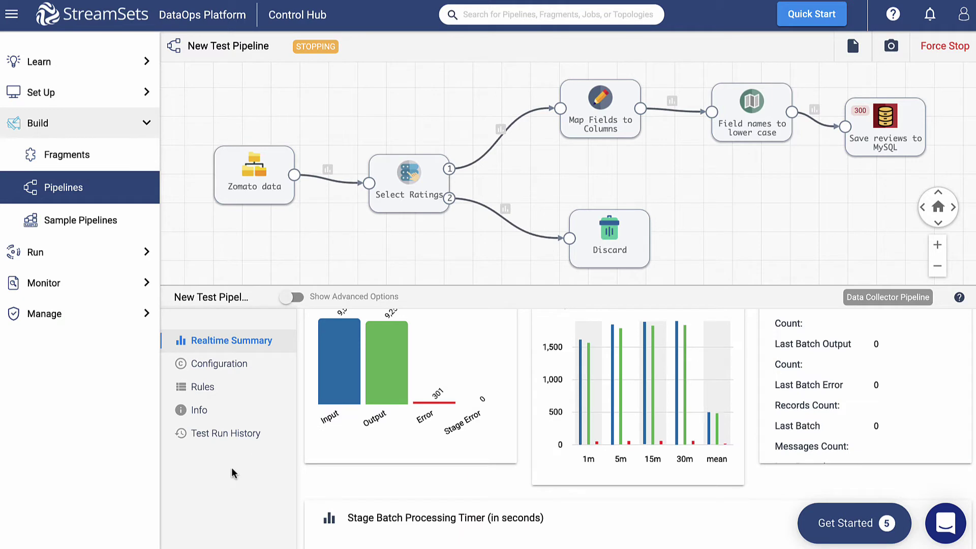
Open run20's metrics from Test Run History and view Record Throughput and Stage Batch Processing Timer
{"action": "left_click", "coordinate": [254, 176]}
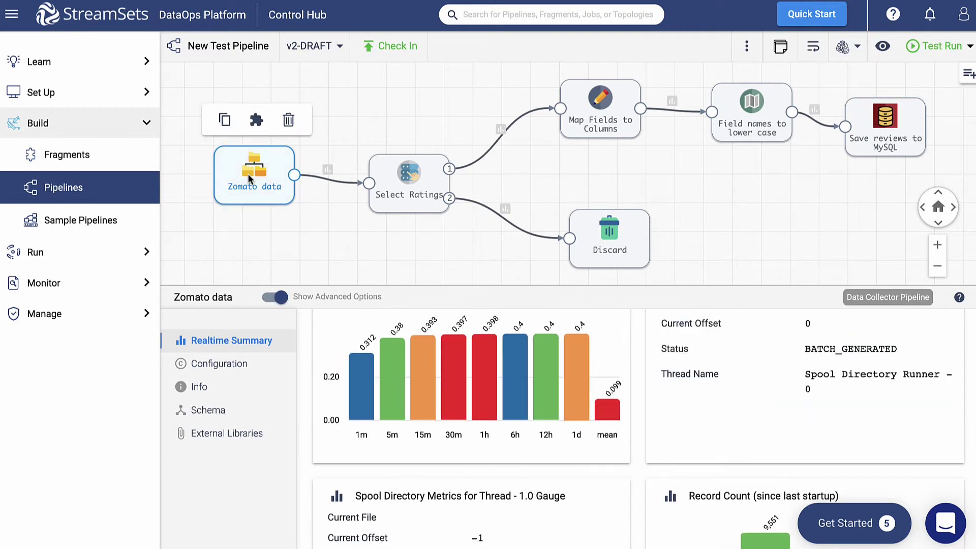
{"action": "left_click", "coordinate": [219, 364]}
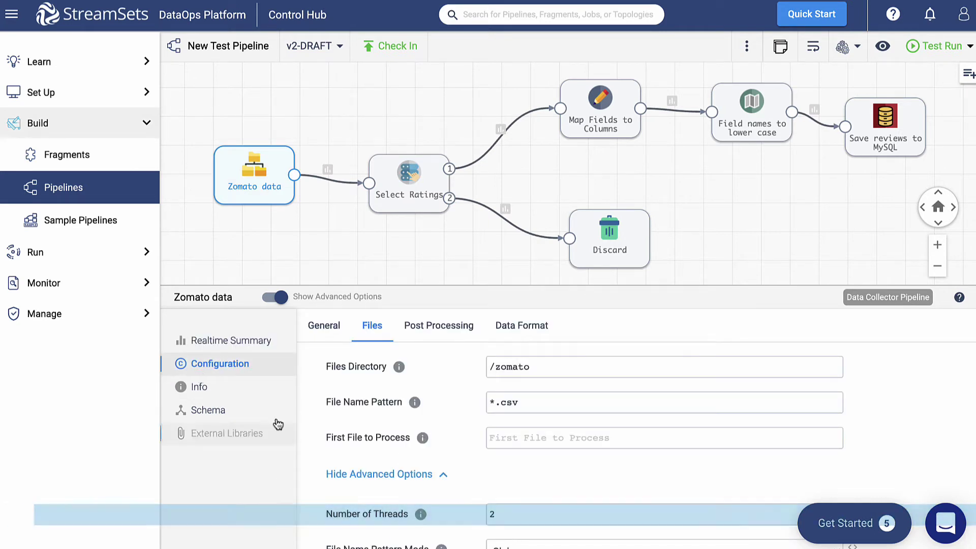
{"action": "left_click", "coordinate": [248, 247]}
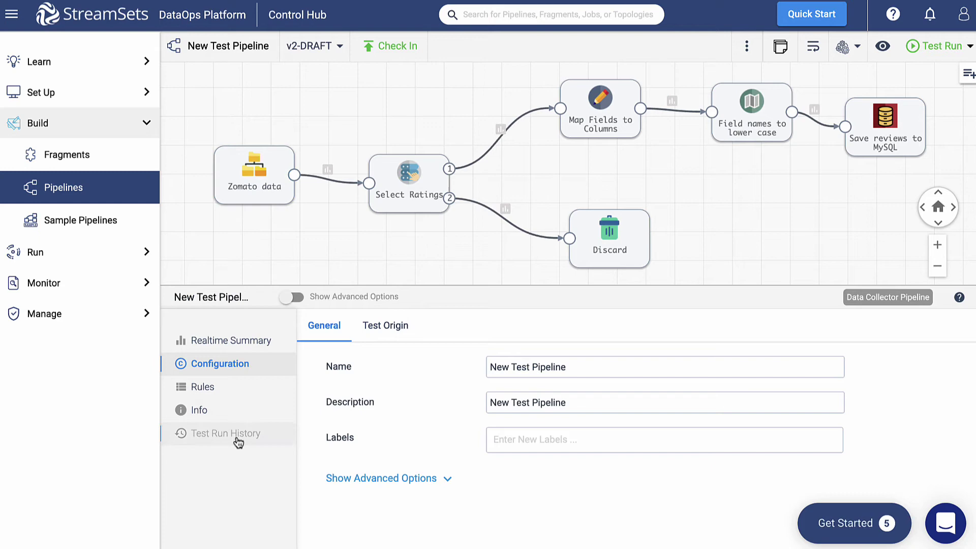
{"action": "left_click", "coordinate": [239, 439]}
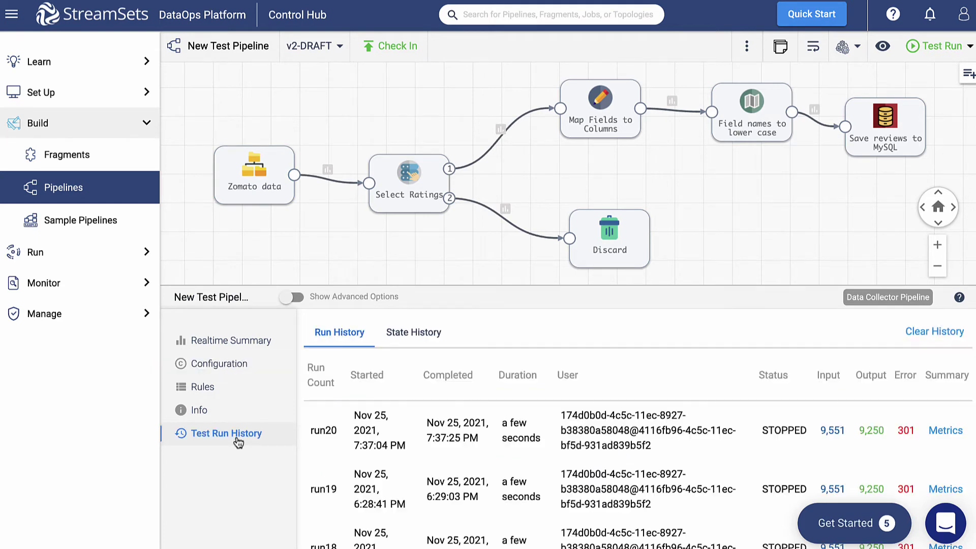
{"action": "left_click", "coordinate": [940, 435]}
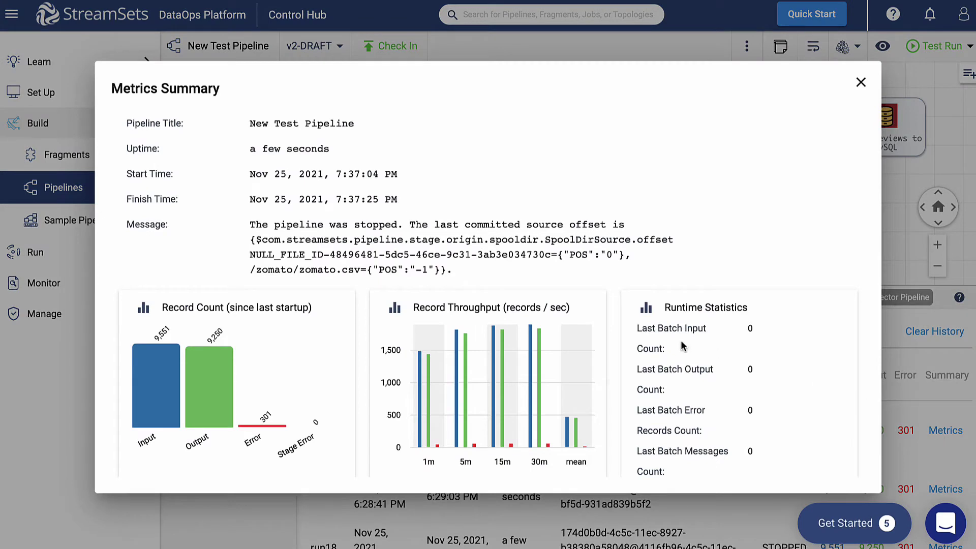
{"action": "scroll", "coordinate": [623, 354], "scroll_direction": "down", "scroll_amount": 3}
{"action": "scroll", "coordinate": [614, 362], "scroll_direction": "down", "scroll_amount": 5}
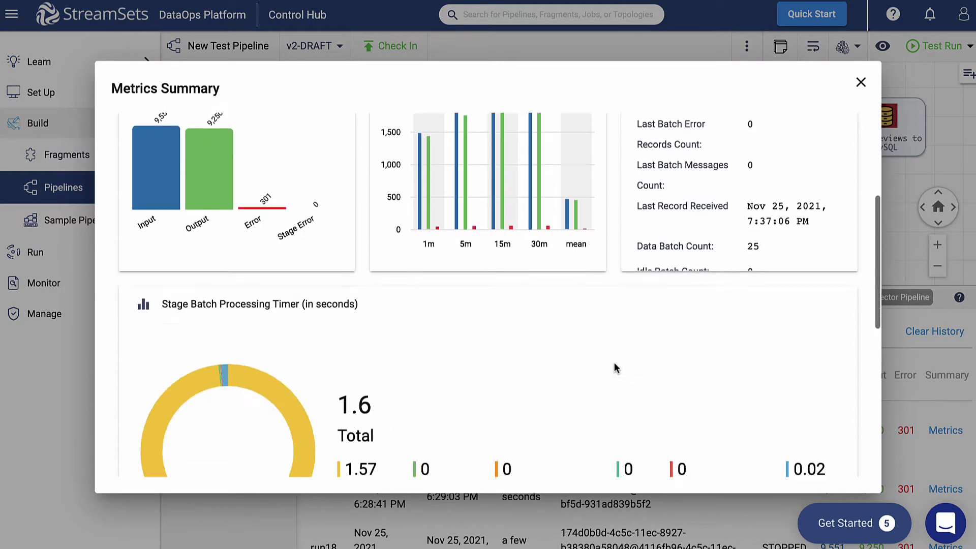
{"action": "scroll", "coordinate": [614, 363], "scroll_direction": "down", "scroll_amount": 4}
{"action": "scroll", "coordinate": [614, 362], "scroll_direction": "down", "scroll_amount": 4}
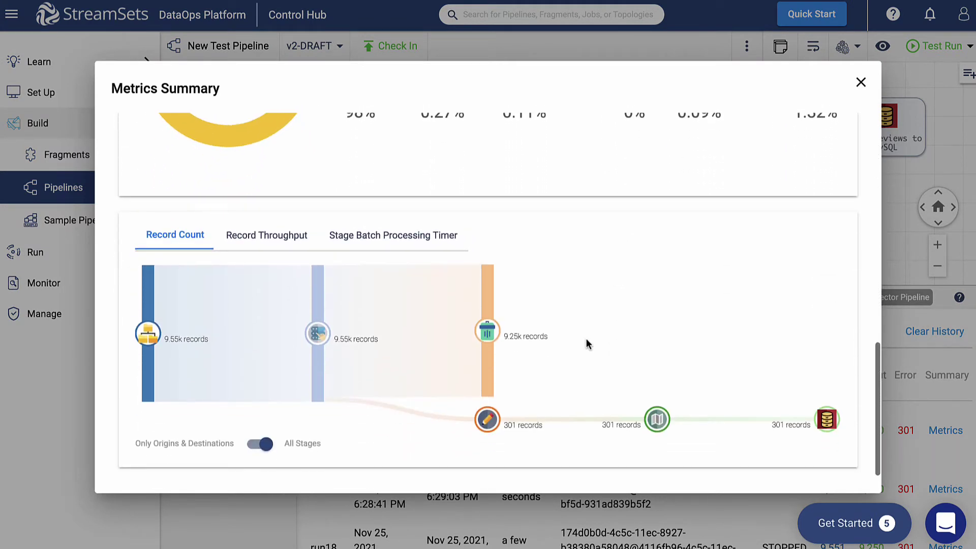
{"action": "left_click", "coordinate": [267, 235]}
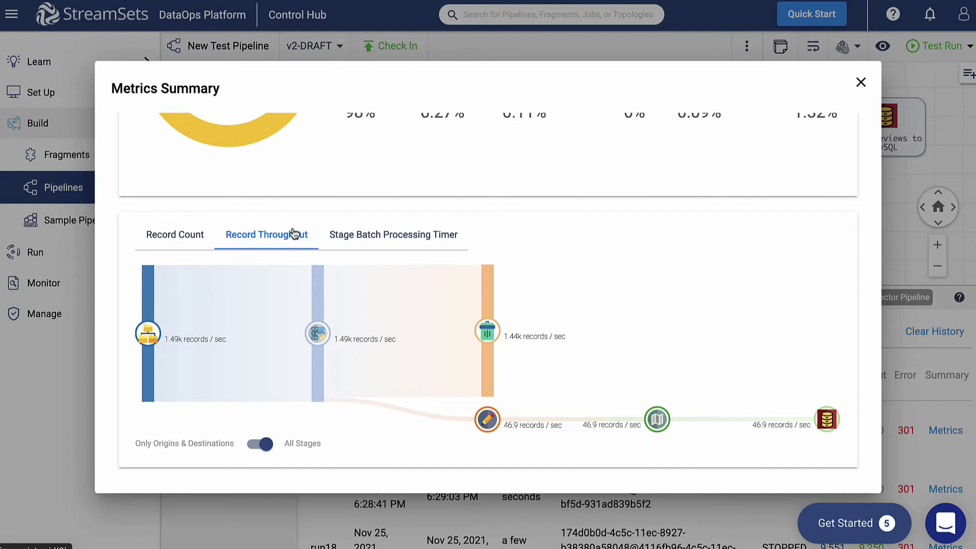
{"action": "left_click", "coordinate": [376, 246]}
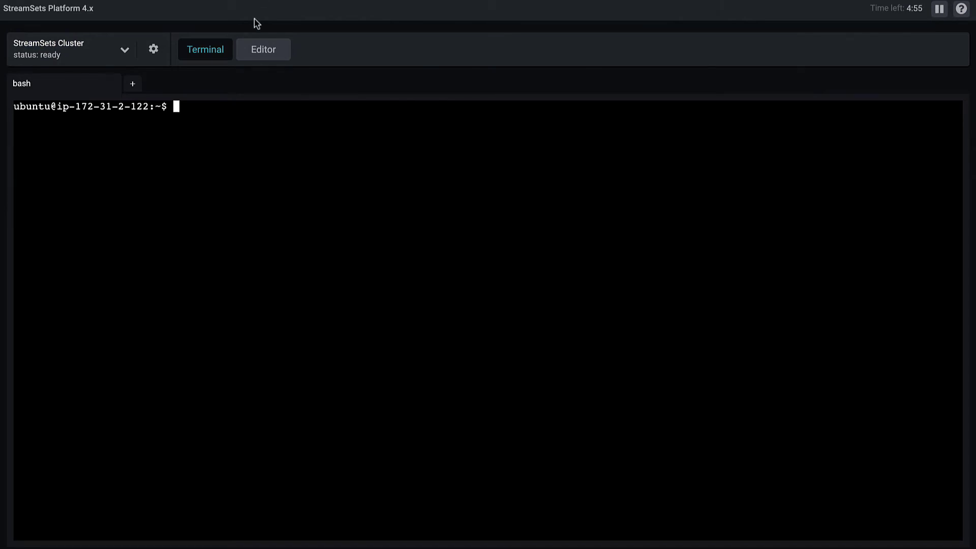
{"action": "type", "text": "lscpu"}
Run lscpu to show 16 CPUs, 2 threads per core and 8 cores per socket
{"action": "key", "text": "Return"}
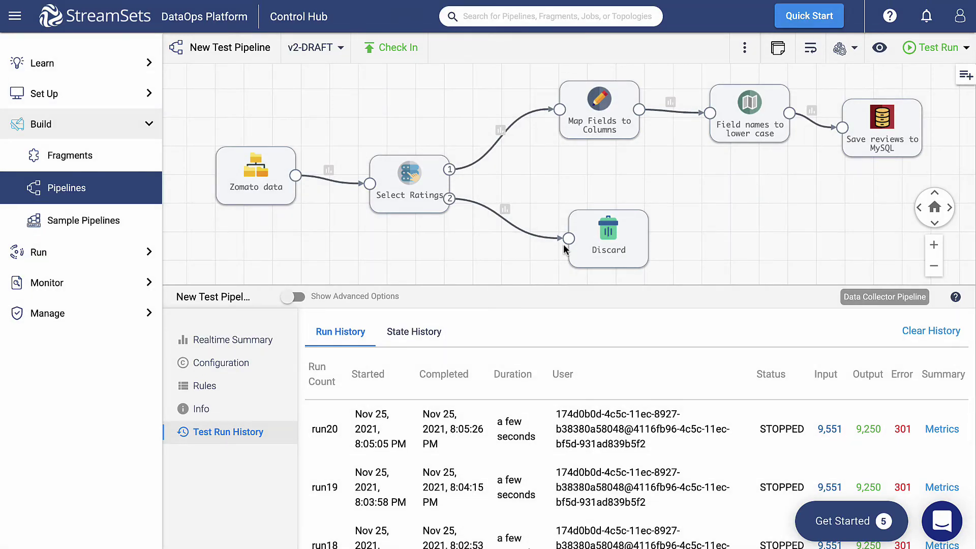
Set the Zomato data origin's Number of Threads to 16
{"action": "left_click", "coordinate": [248, 178]}
{"action": "left_click", "coordinate": [503, 515]}
{"action": "type", "text": "2"}
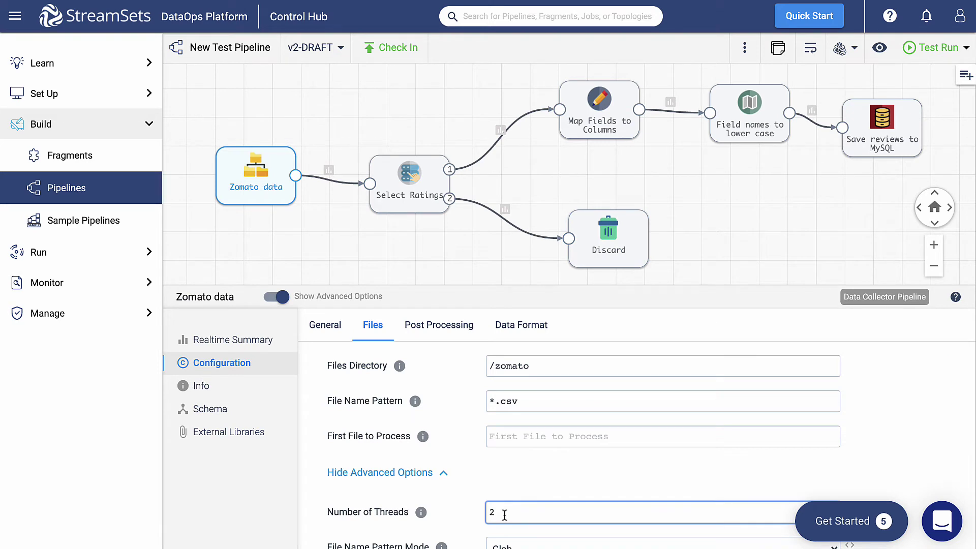
{"action": "key", "text": "BackSpace"}
{"action": "type", "text": "16"}
Start a Reset Origin & Start test run, then stop it
{"action": "left_click", "coordinate": [940, 47]}
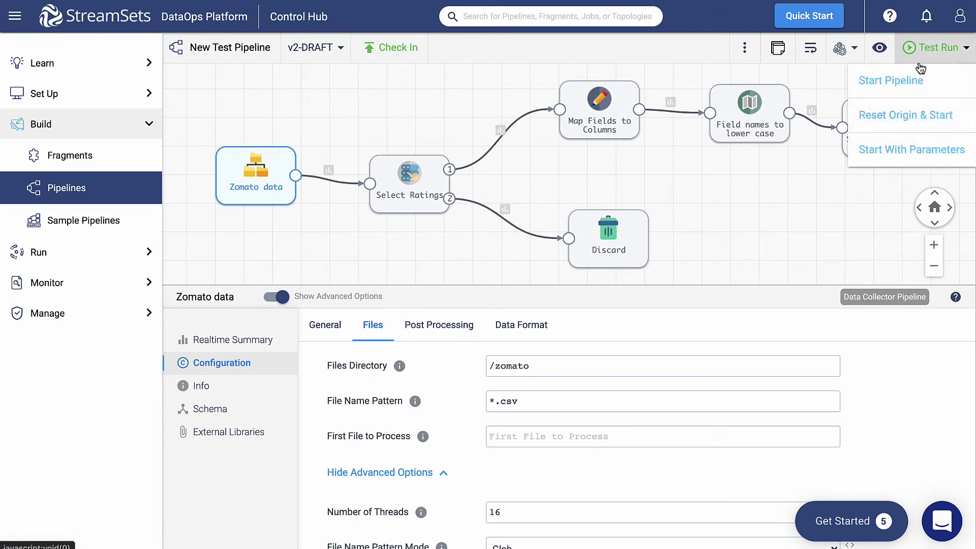
{"action": "left_click", "coordinate": [906, 114]}
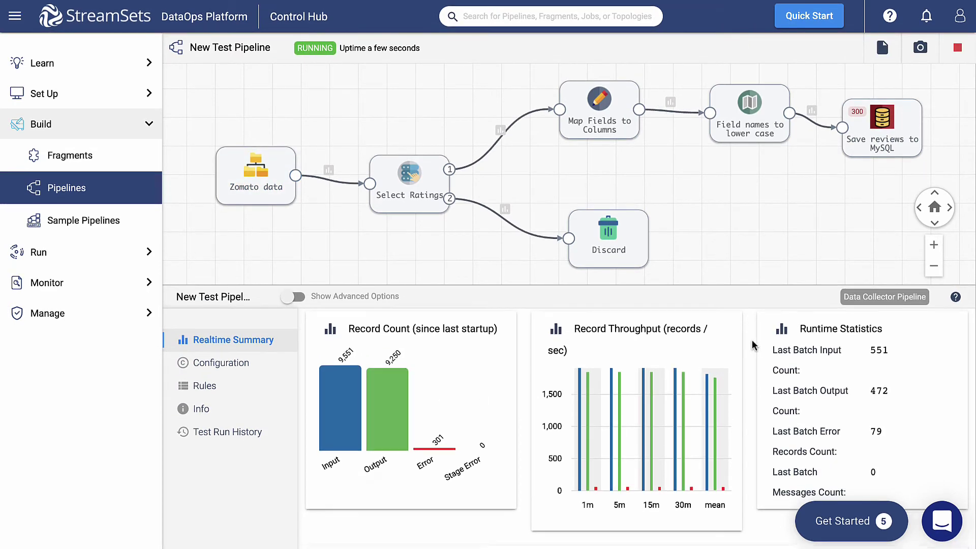
{"action": "scroll", "coordinate": [752, 339], "scroll_direction": "down", "scroll_amount": 5}
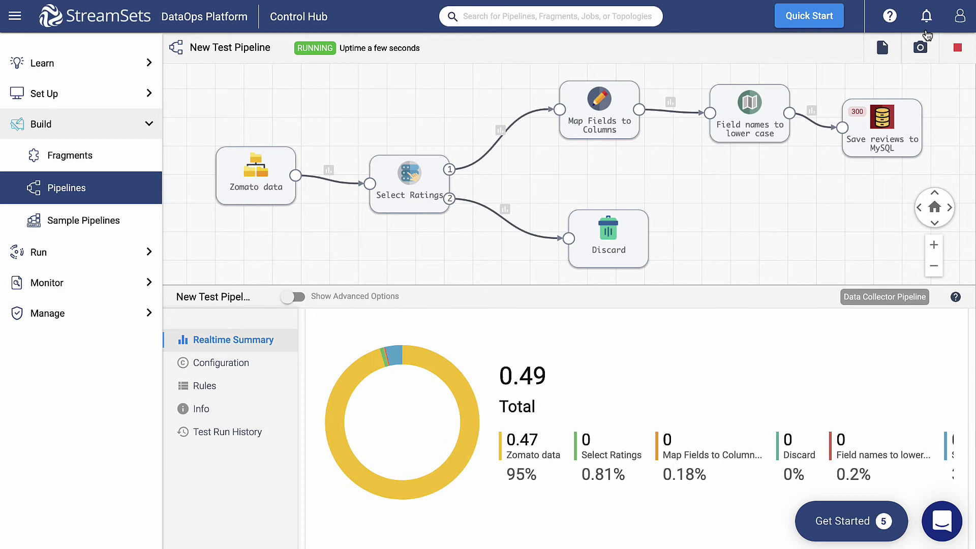
{"action": "left_click", "coordinate": [958, 47]}
{"action": "left_click", "coordinate": [521, 305]}
{"action": "scroll", "coordinate": [521, 381], "scroll_direction": "down", "scroll_amount": 3}
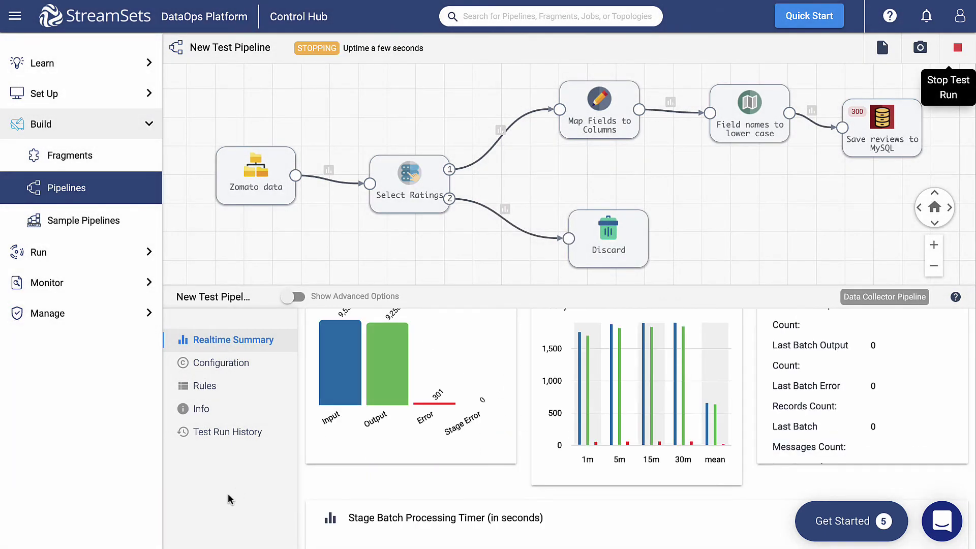
Check the 16-thread run's throughput (about 1.62k records/s) and stage batch timings, then close the metrics
{"action": "left_click", "coordinate": [227, 432]}
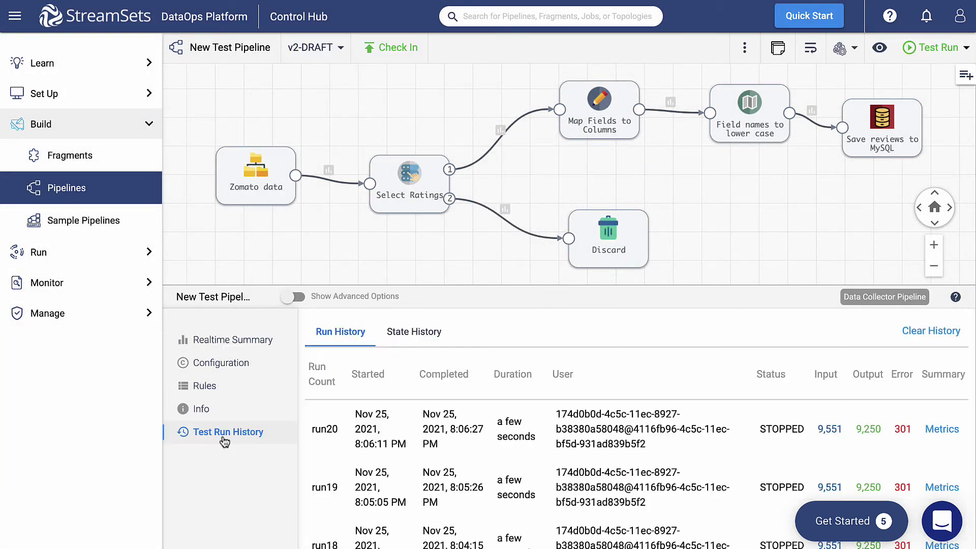
{"action": "left_click", "coordinate": [943, 429]}
{"action": "scroll", "coordinate": [621, 416], "scroll_direction": "down", "scroll_amount": 5}
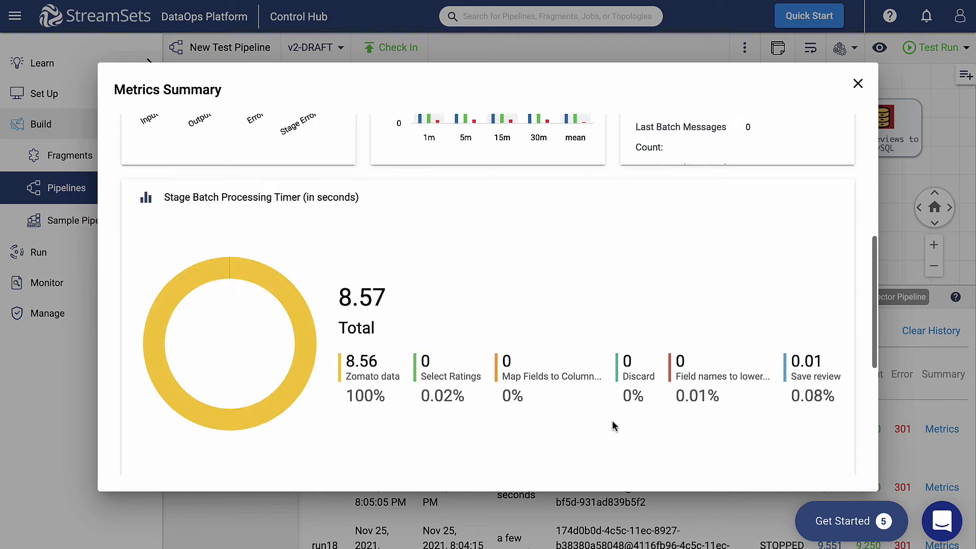
{"action": "scroll", "coordinate": [613, 421], "scroll_direction": "down", "scroll_amount": 3}
{"action": "left_click", "coordinate": [287, 236]}
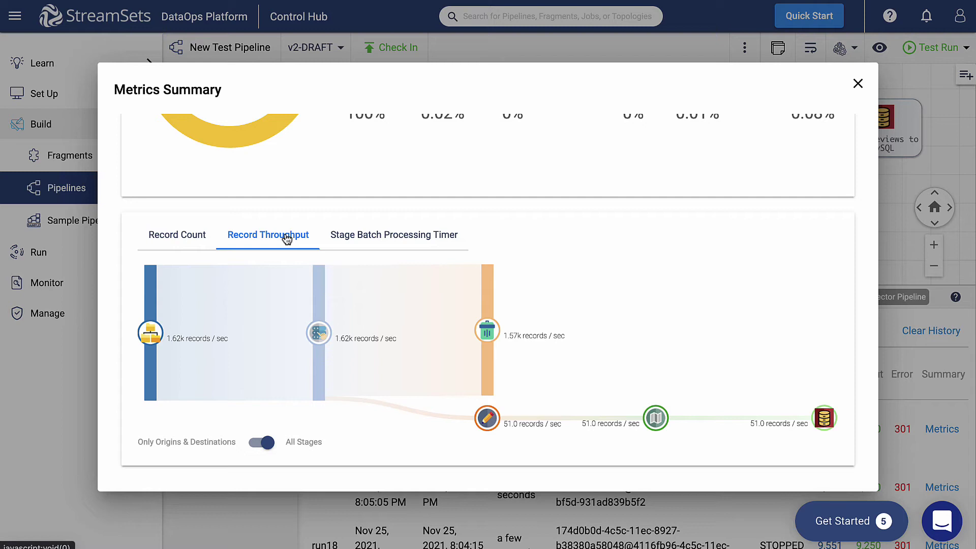
{"action": "left_click", "coordinate": [348, 241]}
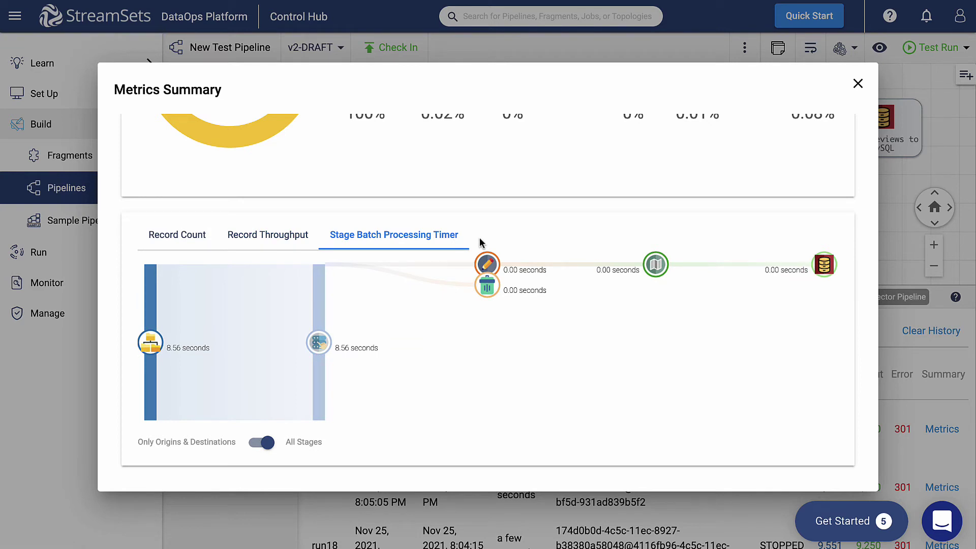
{"action": "left_click", "coordinate": [858, 84]}
Change the Zomato data origin's batch size from 1000 to 2000
{"action": "left_click", "coordinate": [266, 178]}
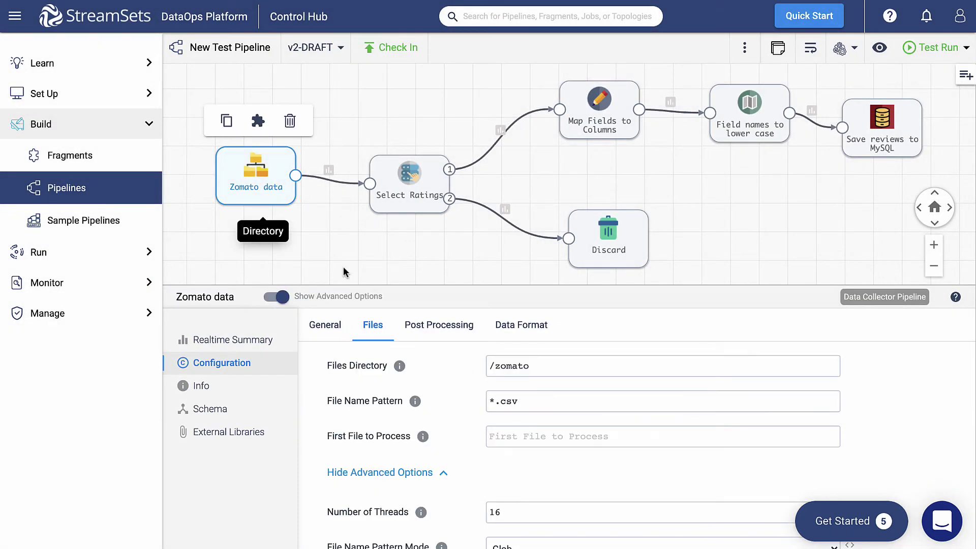
{"action": "scroll", "coordinate": [472, 493], "scroll_direction": "down", "scroll_amount": 3}
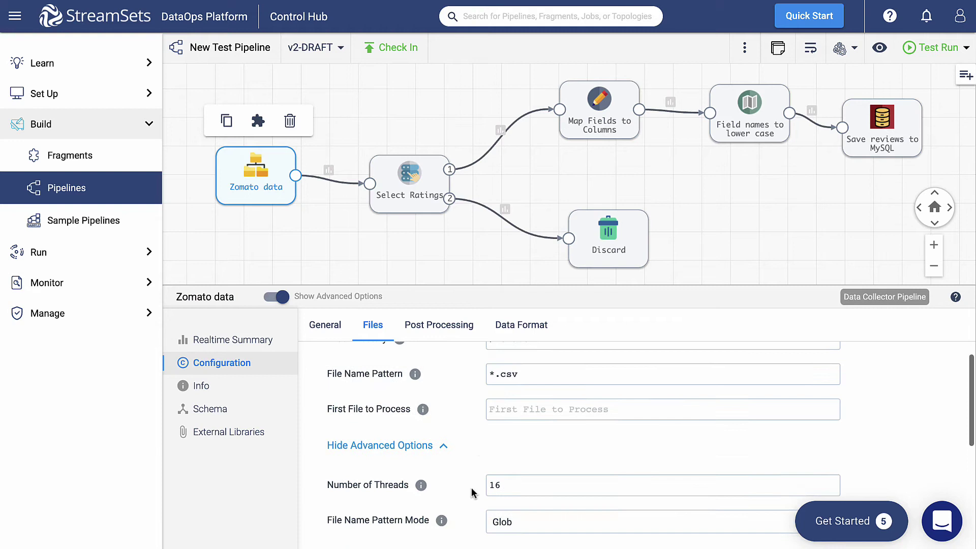
{"action": "scroll", "coordinate": [472, 493], "scroll_direction": "down", "scroll_amount": 2}
{"action": "scroll", "coordinate": [472, 494], "scroll_direction": "down", "scroll_amount": 2}
{"action": "scroll", "coordinate": [472, 493], "scroll_direction": "down", "scroll_amount": 2}
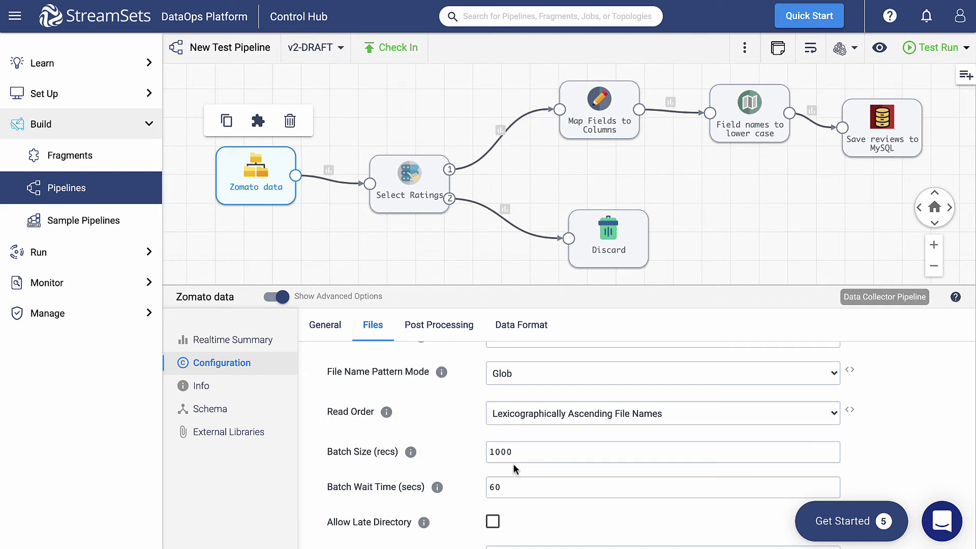
{"action": "left_click", "coordinate": [493, 454]}
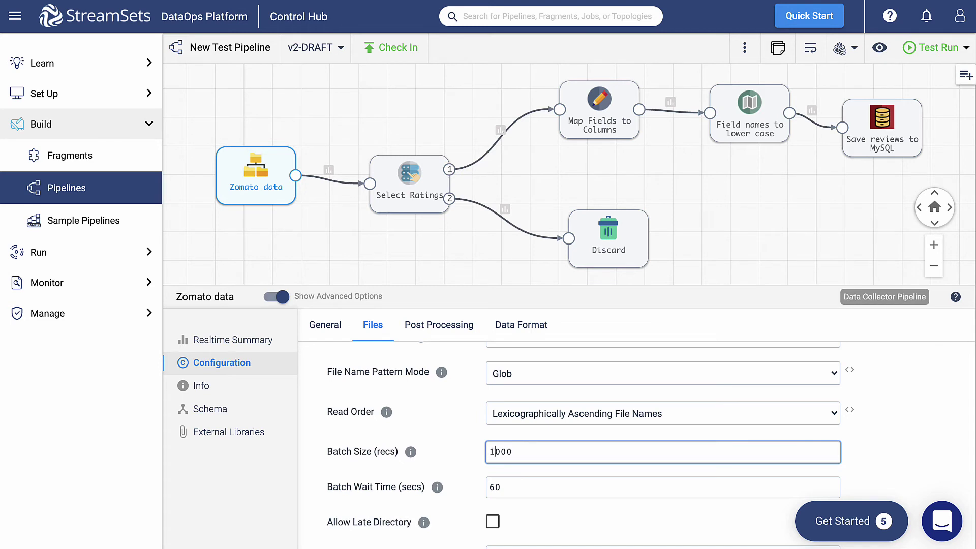
{"action": "key", "text": "Delete"}
{"action": "type", "text": "2"}
{"action": "left_click", "coordinate": [846, 104]}
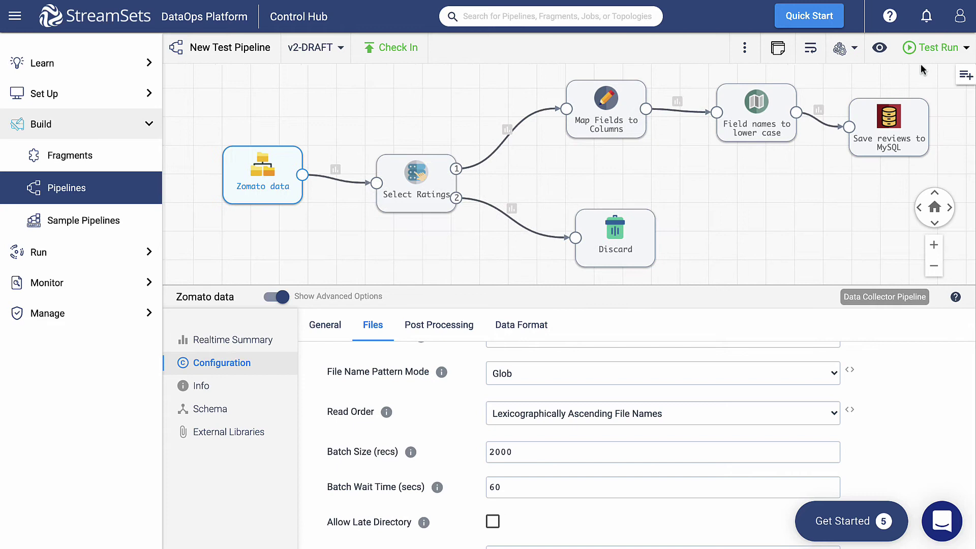
Start a Start Pipeline test run, then stop it
{"action": "left_click", "coordinate": [924, 54]}
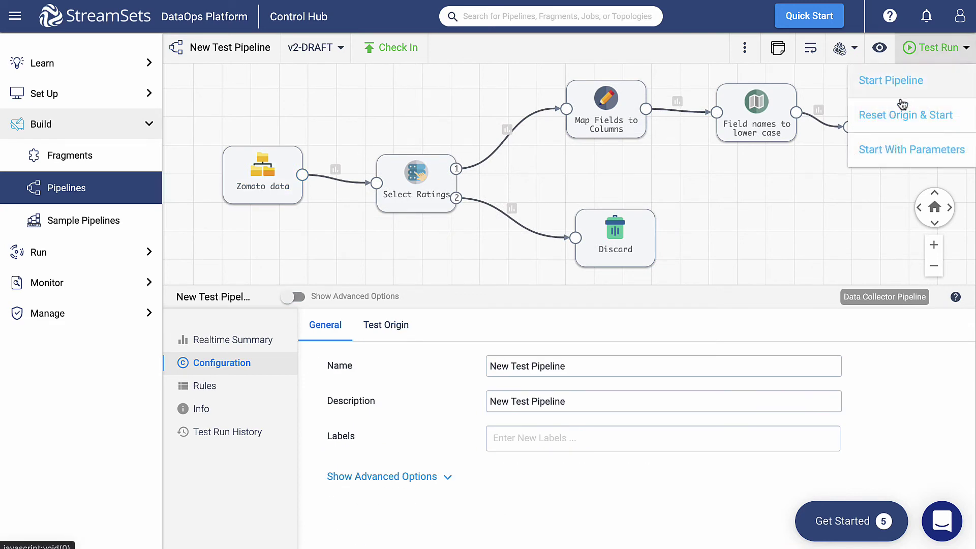
{"action": "left_click", "coordinate": [895, 119]}
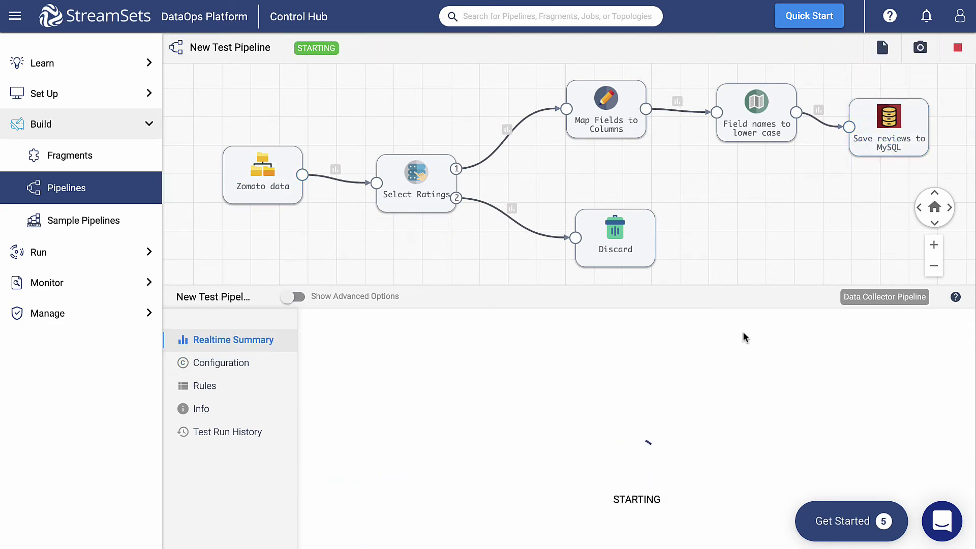
{"action": "scroll", "coordinate": [745, 338], "scroll_direction": "down", "scroll_amount": 3}
{"action": "scroll", "coordinate": [745, 337], "scroll_direction": "down", "scroll_amount": 3}
{"action": "scroll", "coordinate": [746, 338], "scroll_direction": "down", "scroll_amount": 2}
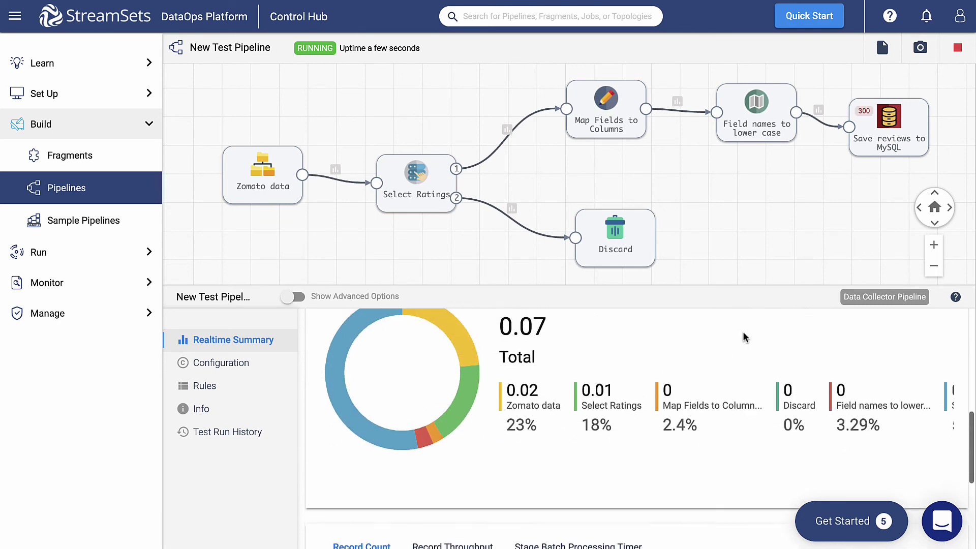
{"action": "scroll", "coordinate": [745, 338], "scroll_direction": "up", "scroll_amount": 1}
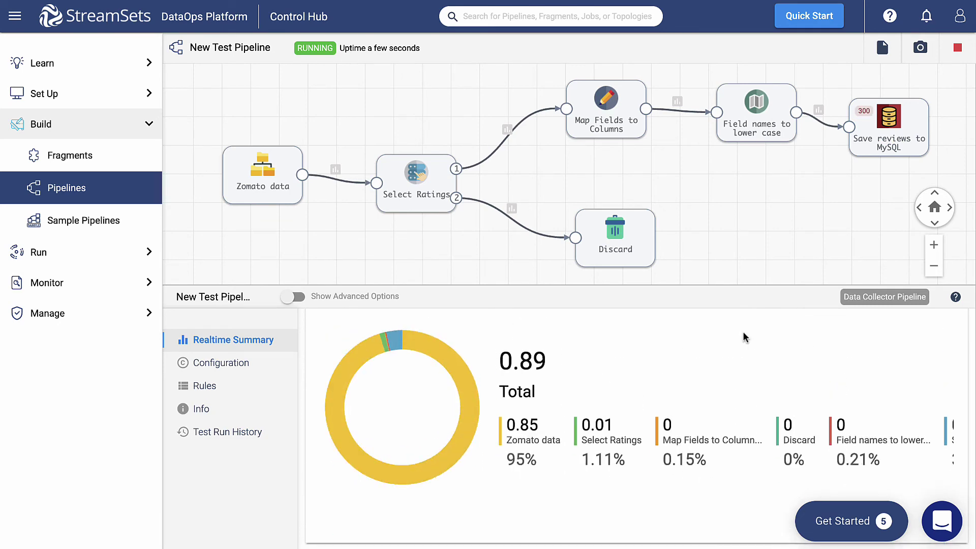
{"action": "left_click", "coordinate": [958, 48]}
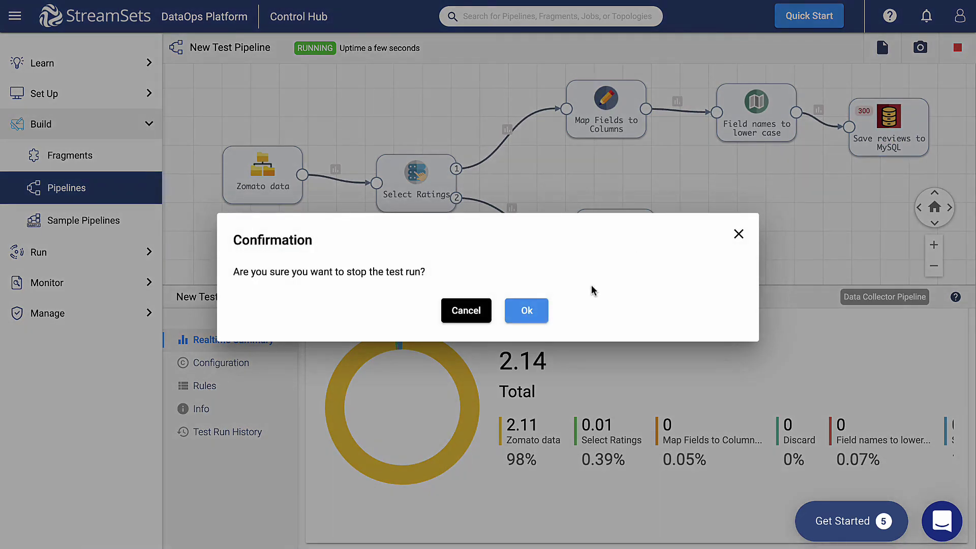
{"action": "left_click", "coordinate": [534, 322]}
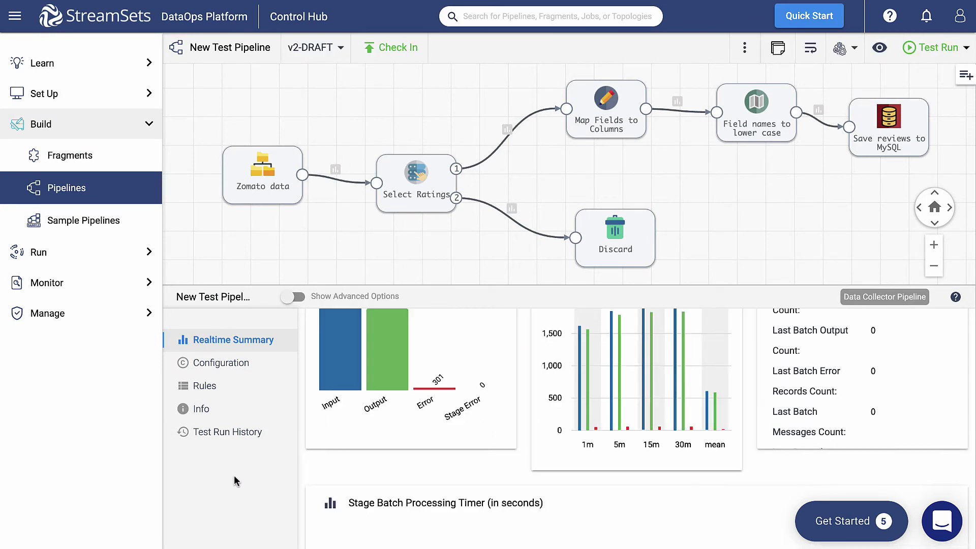
Compare the latest run's record throughput with stage batch times, about 10.4 seconds for the origin
{"action": "left_click", "coordinate": [228, 432]}
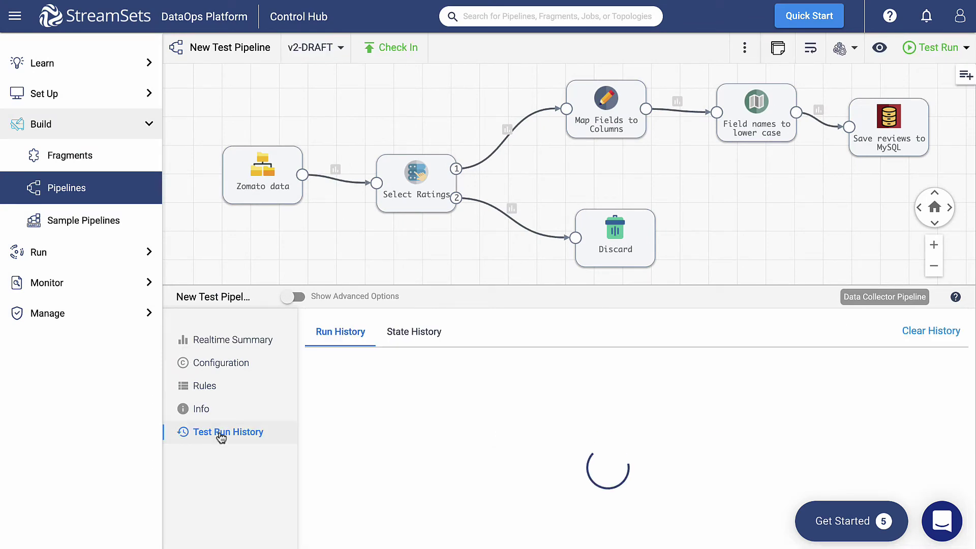
{"action": "left_click", "coordinate": [942, 429]}
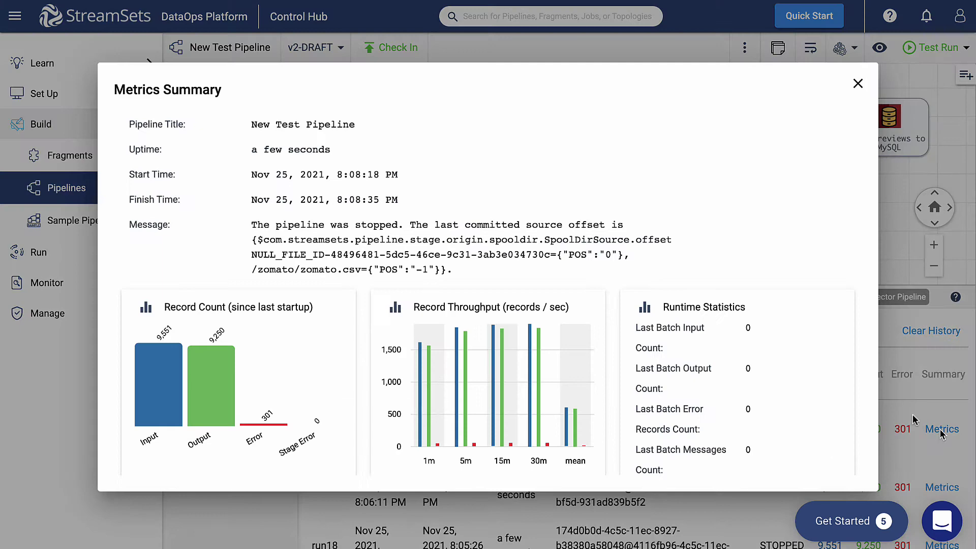
{"action": "scroll", "coordinate": [620, 402], "scroll_direction": "down", "scroll_amount": 5}
{"action": "scroll", "coordinate": [621, 403], "scroll_direction": "down", "scroll_amount": 5}
{"action": "scroll", "coordinate": [619, 397], "scroll_direction": "down", "scroll_amount": 3}
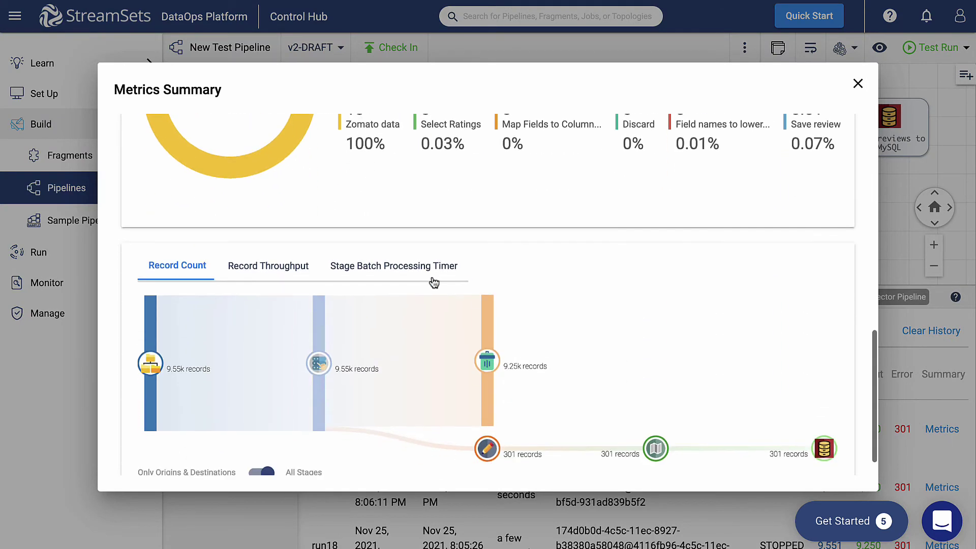
{"action": "left_click", "coordinate": [394, 265]}
{"action": "left_click", "coordinate": [236, 268]}
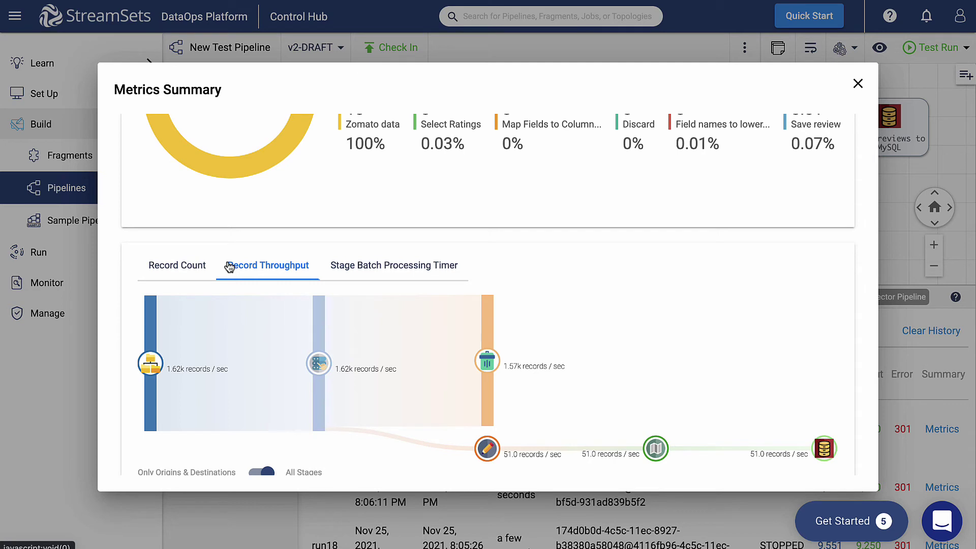
{"action": "left_click", "coordinate": [371, 274]}
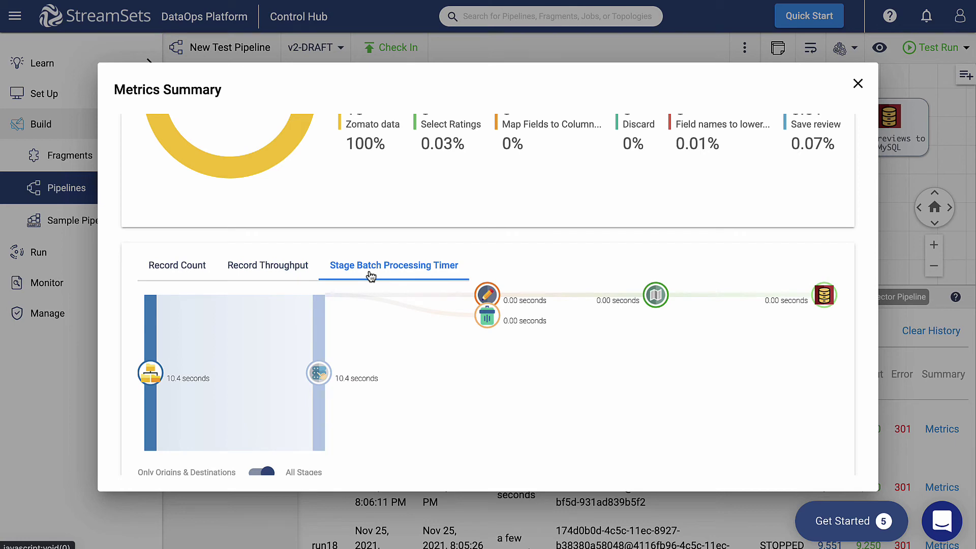
Change the Zomato data origin's batch size to 500 on its Files settings
{"action": "left_click", "coordinate": [859, 83]}
{"action": "left_click", "coordinate": [267, 180]}
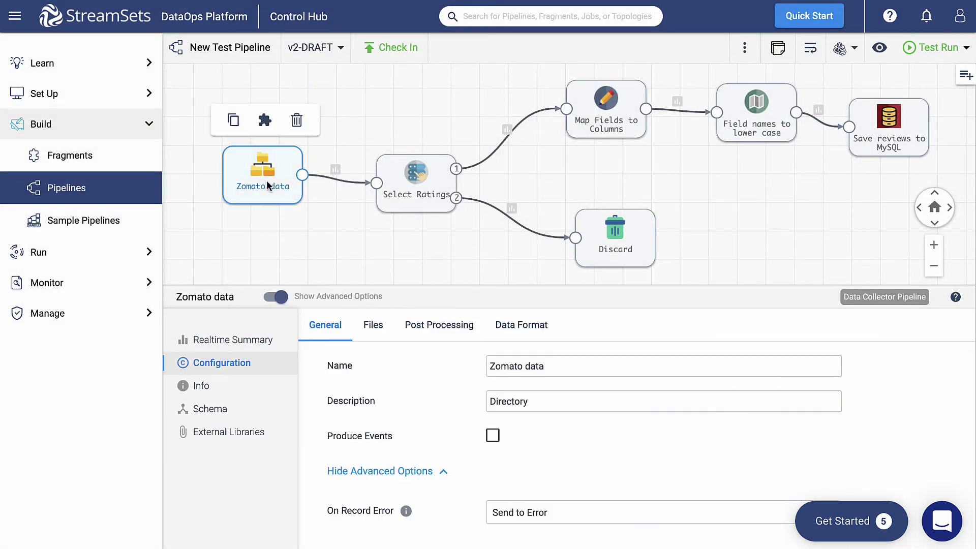
{"action": "left_click", "coordinate": [374, 324]}
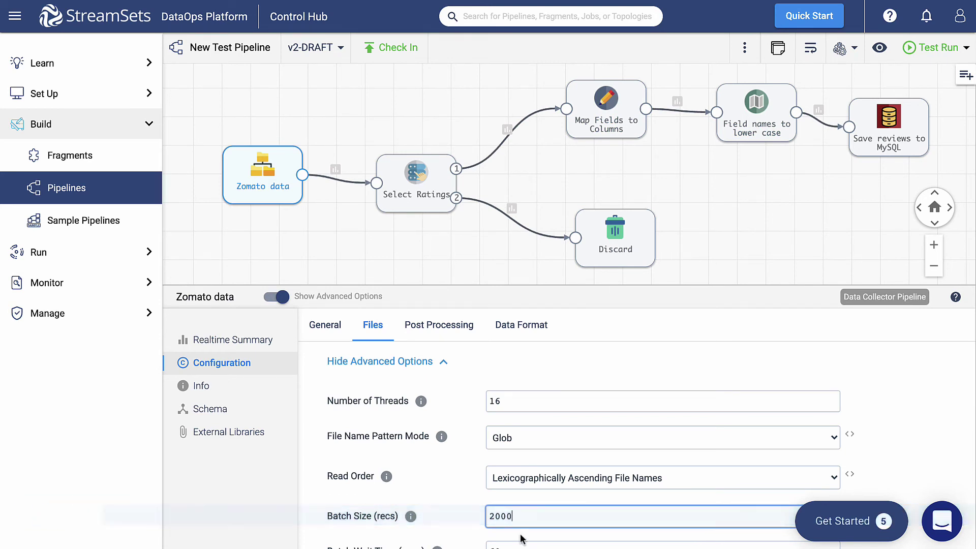
{"action": "left_click", "coordinate": [503, 516]}
{"action": "key", "text": "BackSpace"}
{"action": "key", "text": "BackSpace"}
{"action": "type", "text": "5"}
Start a new test run of the pipeline, then stop it and confirm
{"action": "left_click", "coordinate": [933, 48]}
{"action": "left_click", "coordinate": [891, 81]}
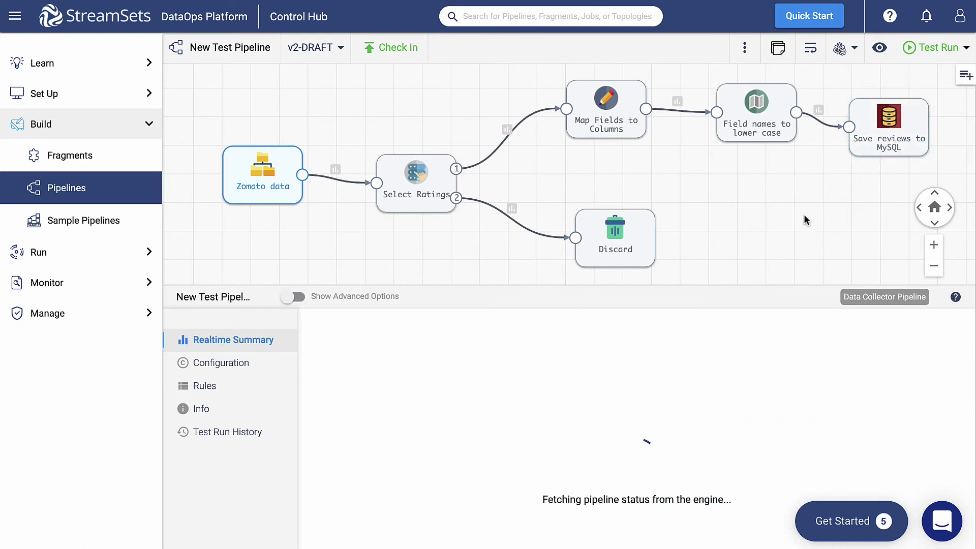
{"action": "scroll", "coordinate": [750, 369], "scroll_direction": "down", "scroll_amount": 5}
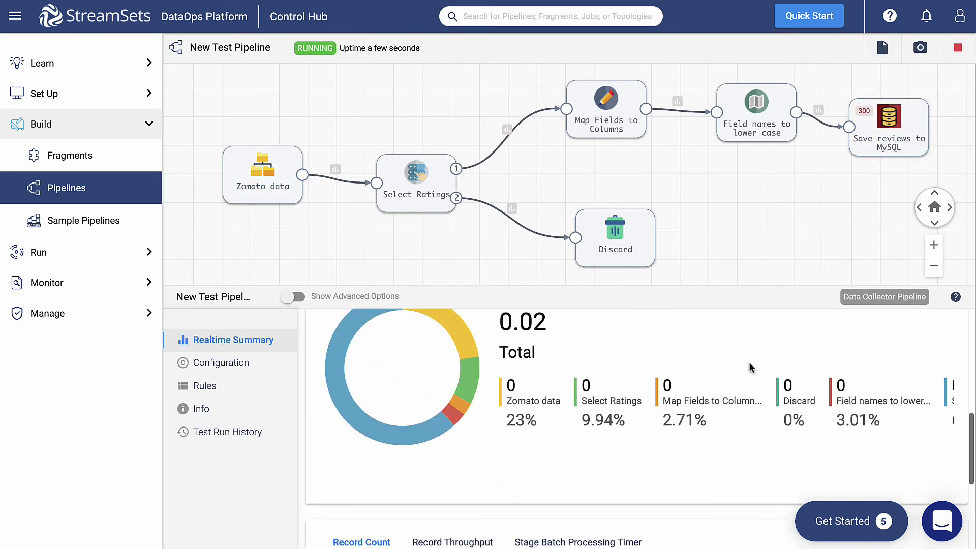
{"action": "scroll", "coordinate": [749, 369], "scroll_direction": "down", "scroll_amount": 2}
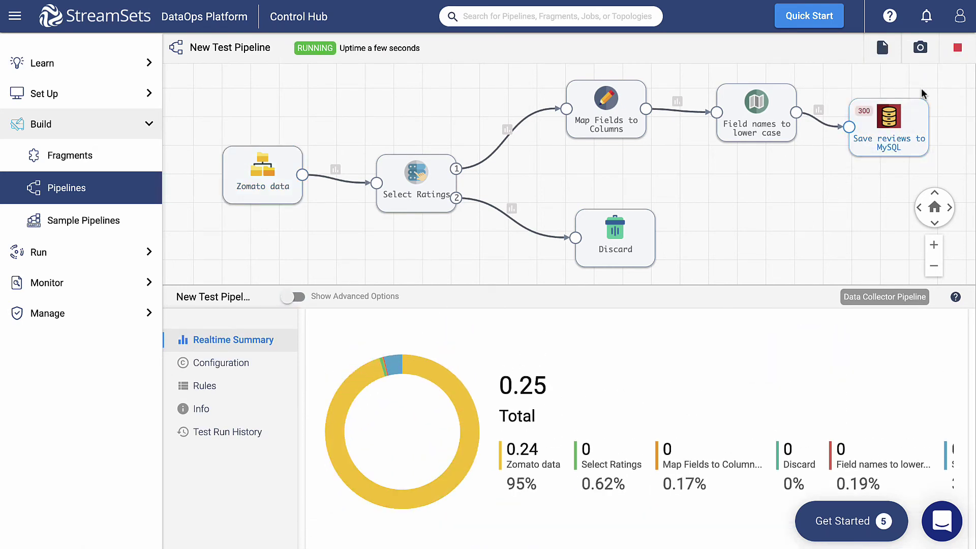
{"action": "left_click", "coordinate": [959, 48]}
{"action": "left_click", "coordinate": [527, 311]}
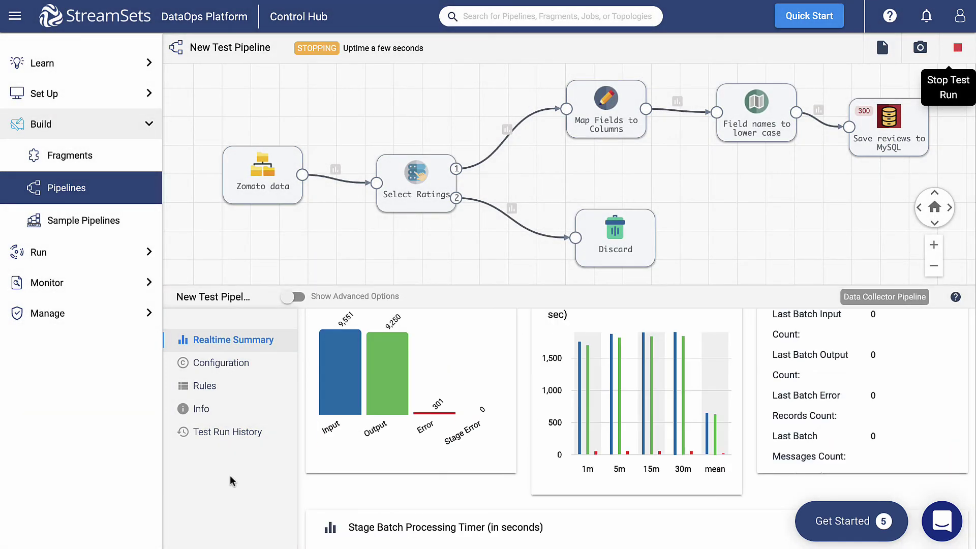
{"action": "left_click", "coordinate": [227, 433]}
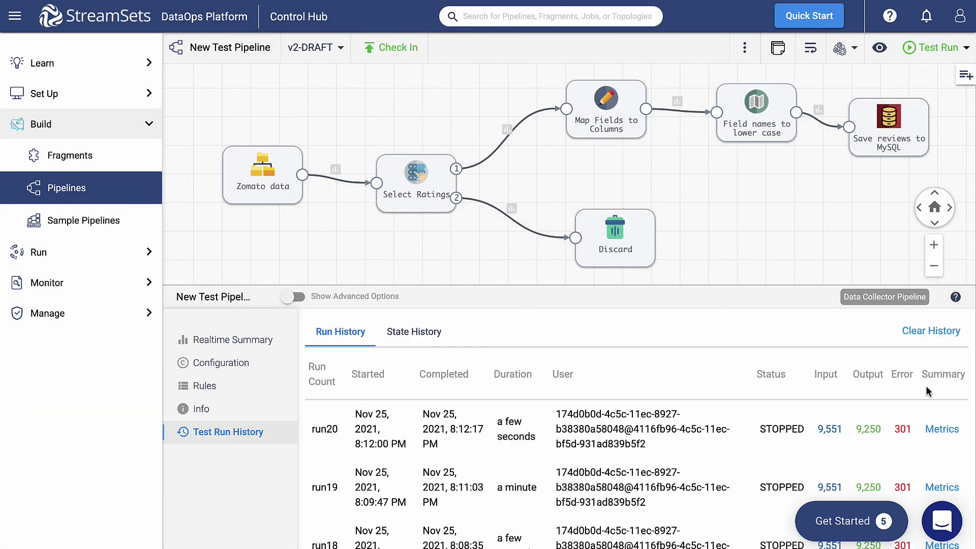
{"action": "left_click", "coordinate": [935, 431]}
{"action": "scroll", "coordinate": [613, 419], "scroll_direction": "down", "scroll_amount": 5}
{"action": "scroll", "coordinate": [613, 418], "scroll_direction": "down", "scroll_amount": 5}
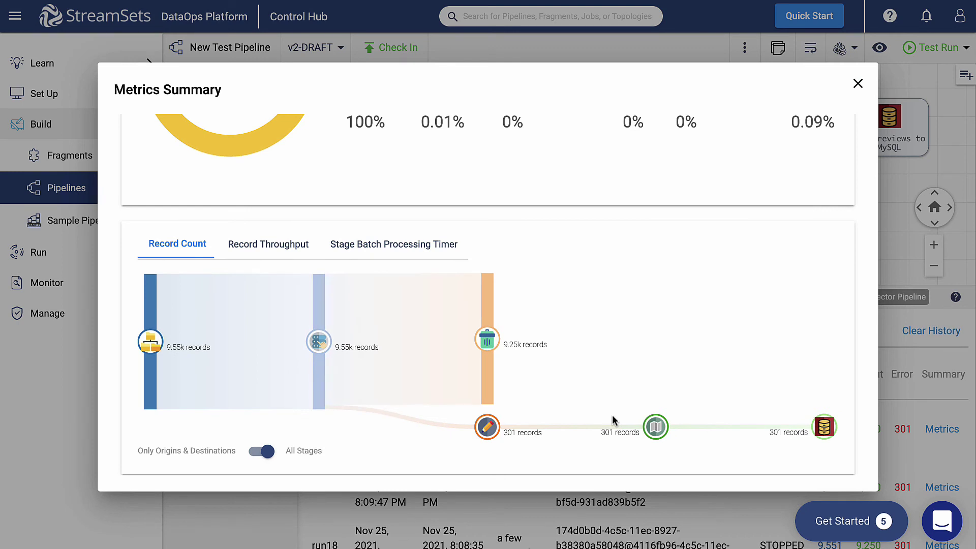
{"action": "left_click", "coordinate": [435, 244]}
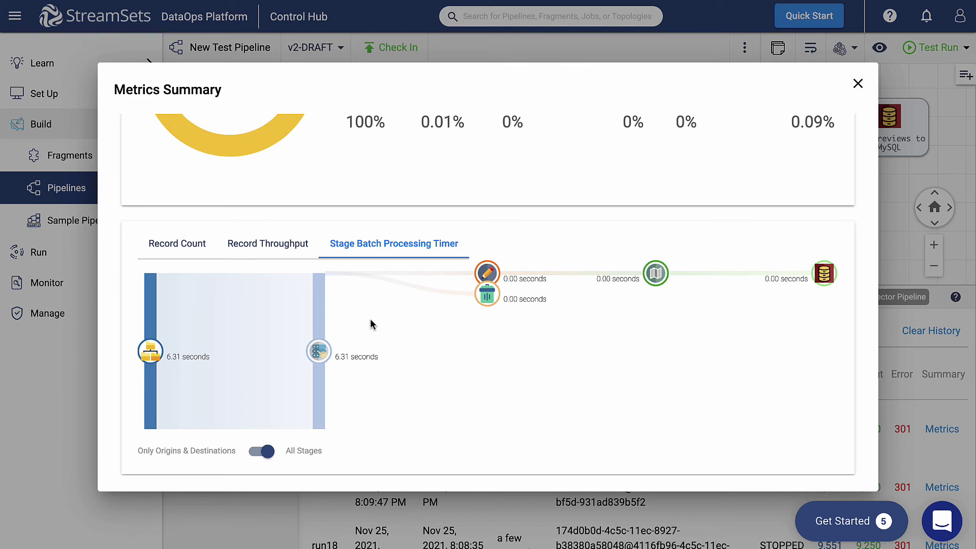
{"action": "left_click", "coordinate": [294, 245]}
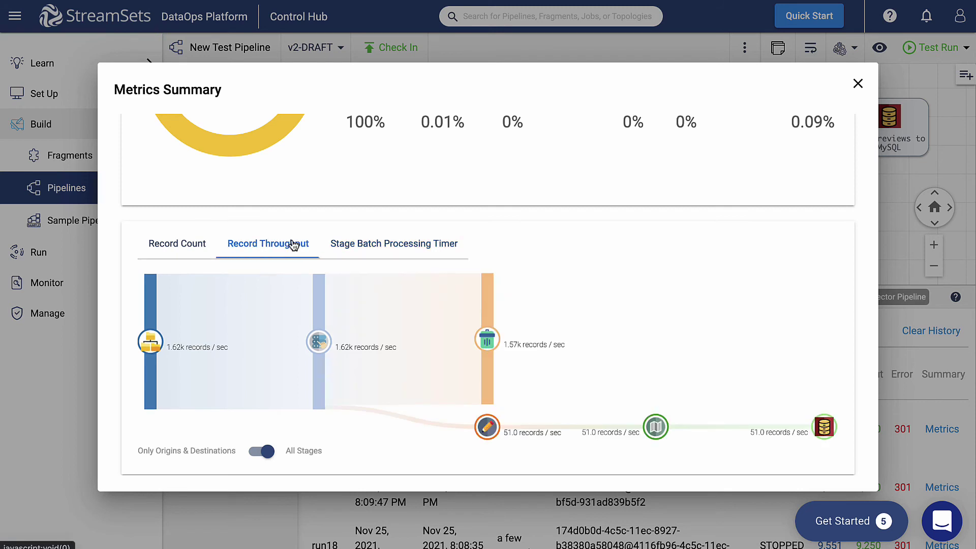
{"action": "mouse_move", "coordinate": [438, 395]}
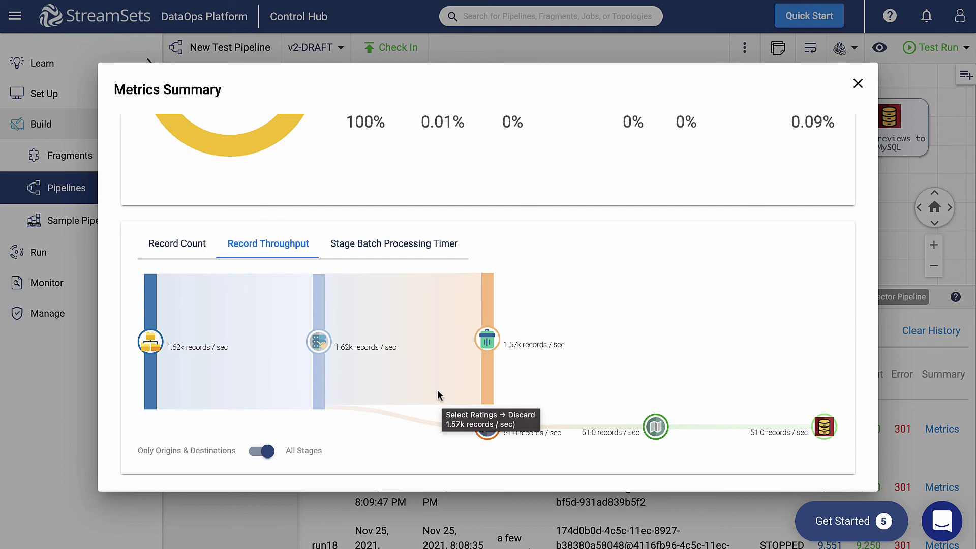
{"action": "left_click", "coordinate": [860, 84]}
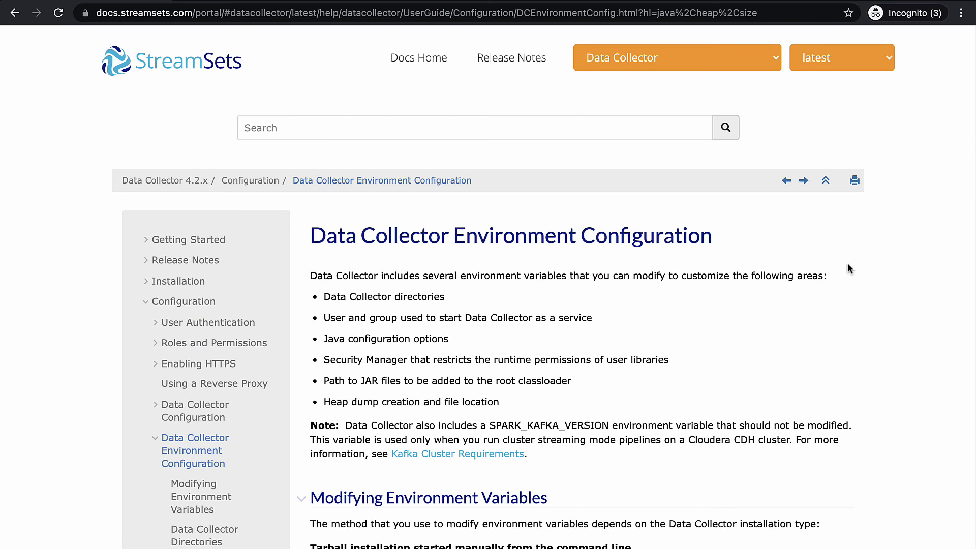
{"action": "scroll", "coordinate": [850, 269], "scroll_direction": "down", "scroll_amount": 5}
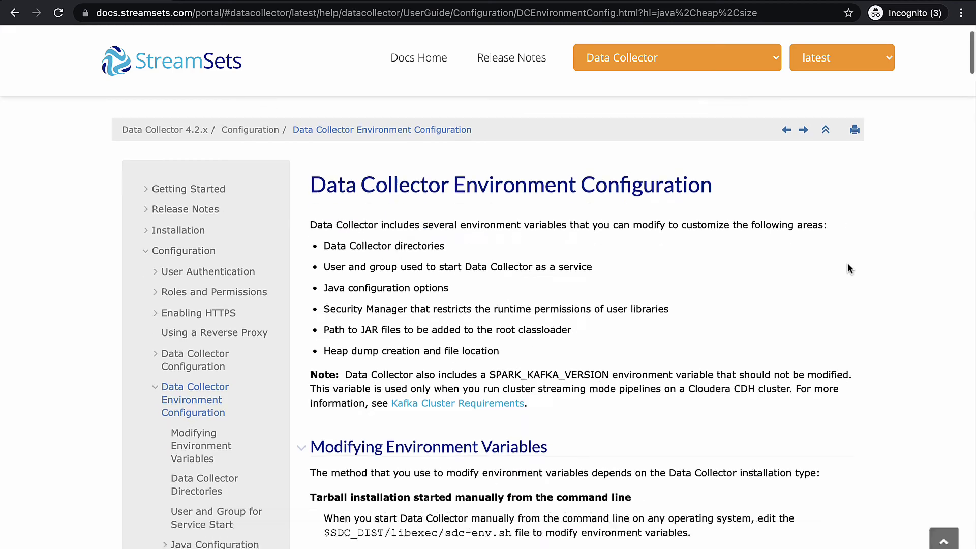
{"action": "scroll", "coordinate": [848, 269], "scroll_direction": "down", "scroll_amount": 8}
{"action": "scroll", "coordinate": [849, 268], "scroll_direction": "down", "scroll_amount": 8}
{"action": "scroll", "coordinate": [850, 268], "scroll_direction": "down", "scroll_amount": 6}
{"action": "scroll", "coordinate": [849, 268], "scroll_direction": "down", "scroll_amount": 5}
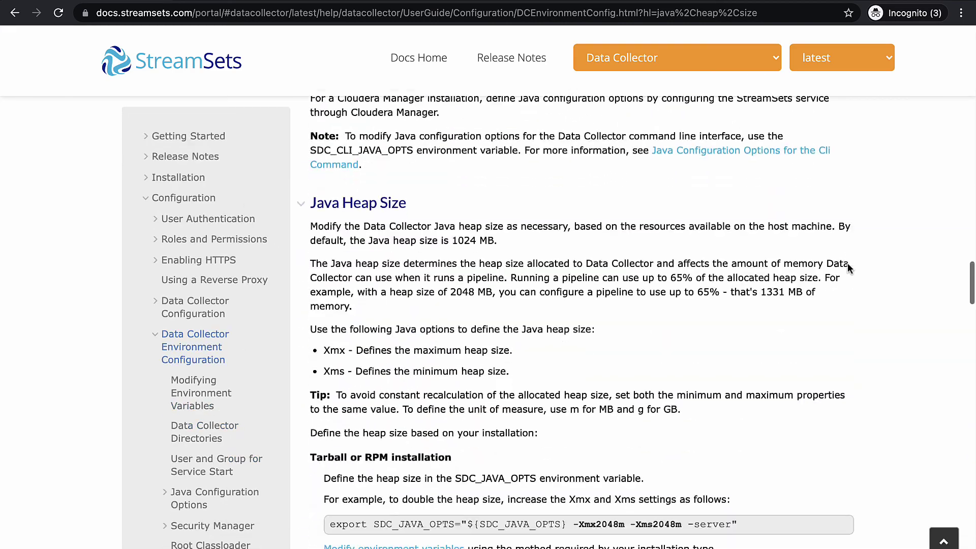
{"action": "scroll", "coordinate": [849, 269], "scroll_direction": "down", "scroll_amount": 1}
{"action": "left_click_drag", "start_coordinate": [900, 336], "coordinate": [902, 358]}
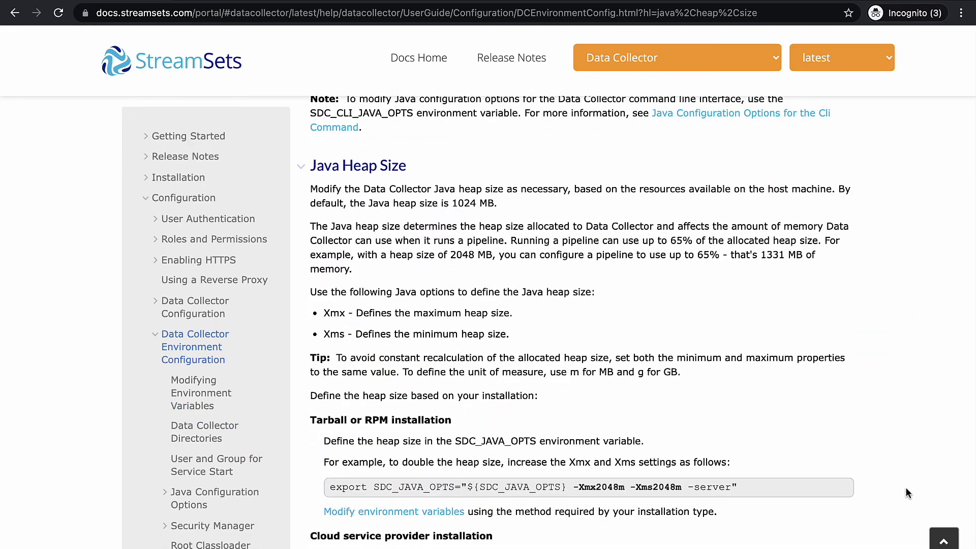